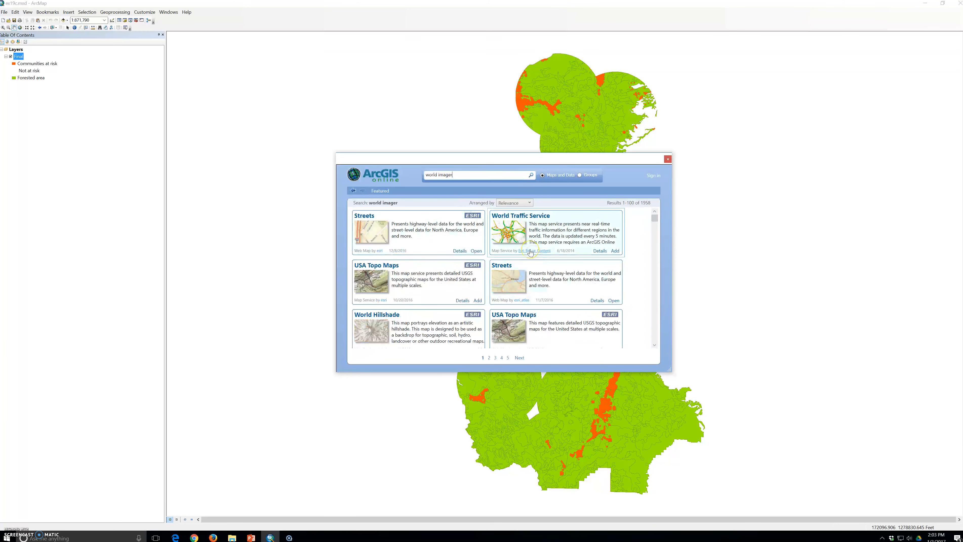
Step: Search ArcGIS Online for "world imagery" and add the World Imagery map service to the map
type("y")
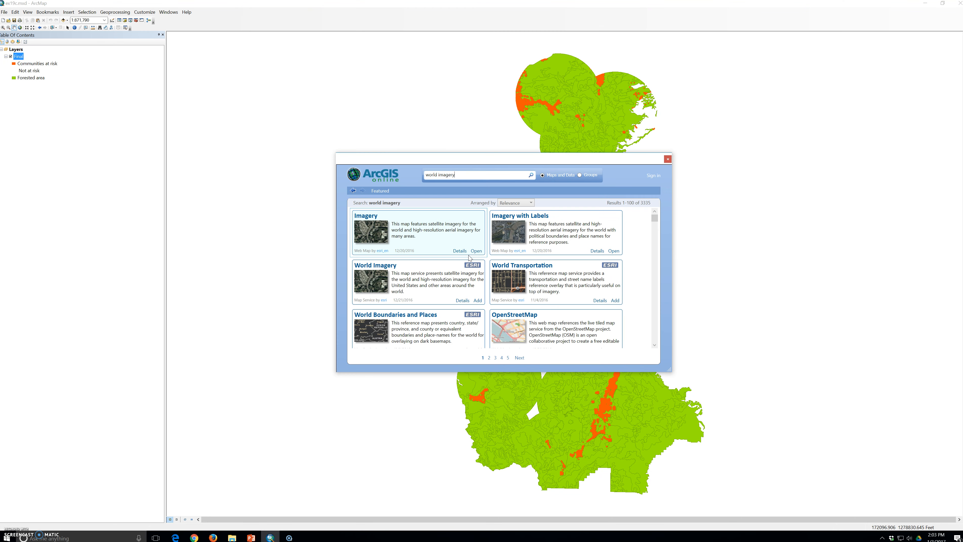
left_click(478, 300)
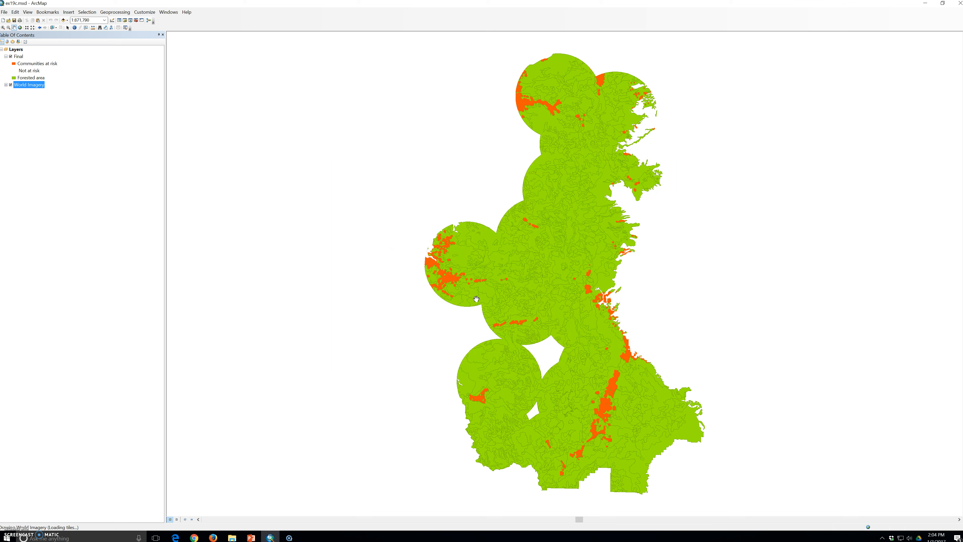
left_click(475, 292)
left_click(474, 296)
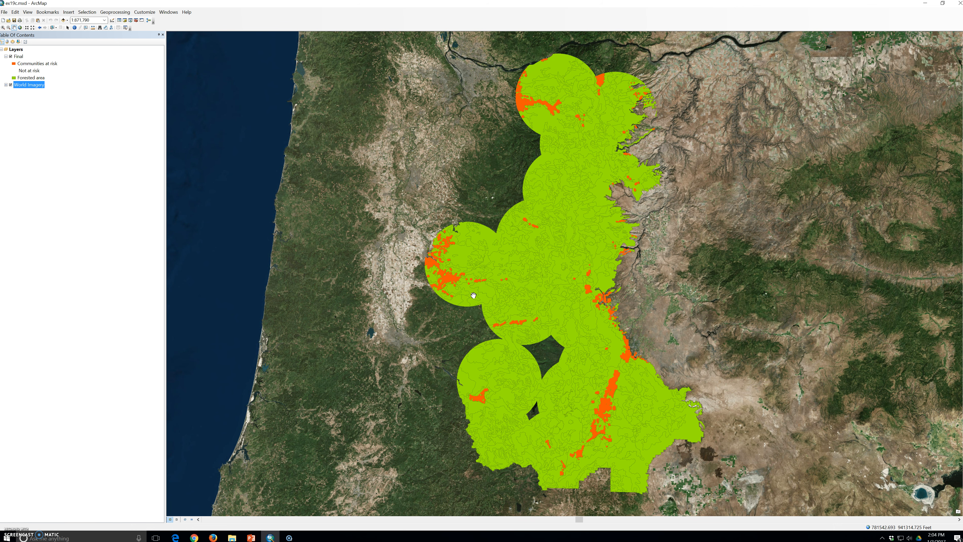
left_click(471, 301)
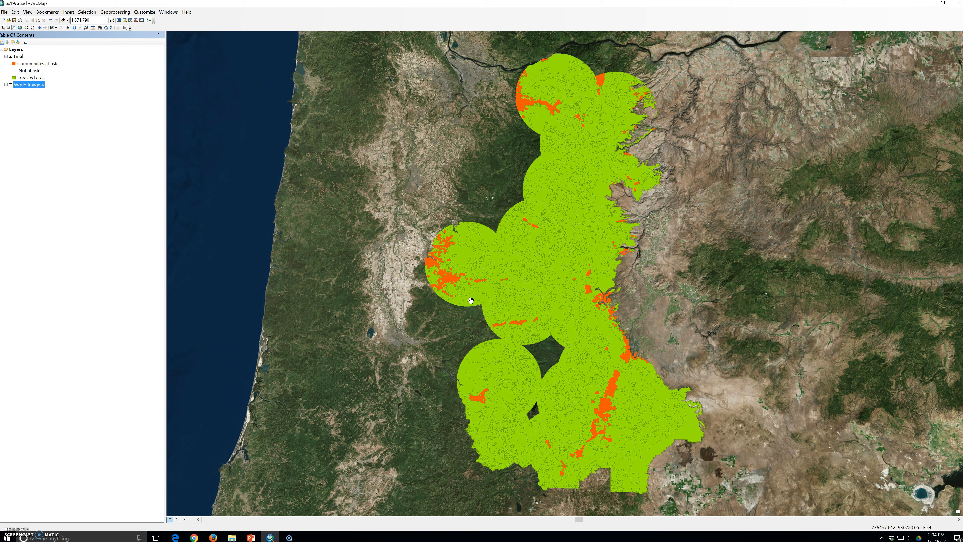
left_click(467, 298)
left_click(466, 301)
Step: Extend the Final layer's definition query with AND FID_PopJursBuffer <> -1 and apply it
double_click(19, 57)
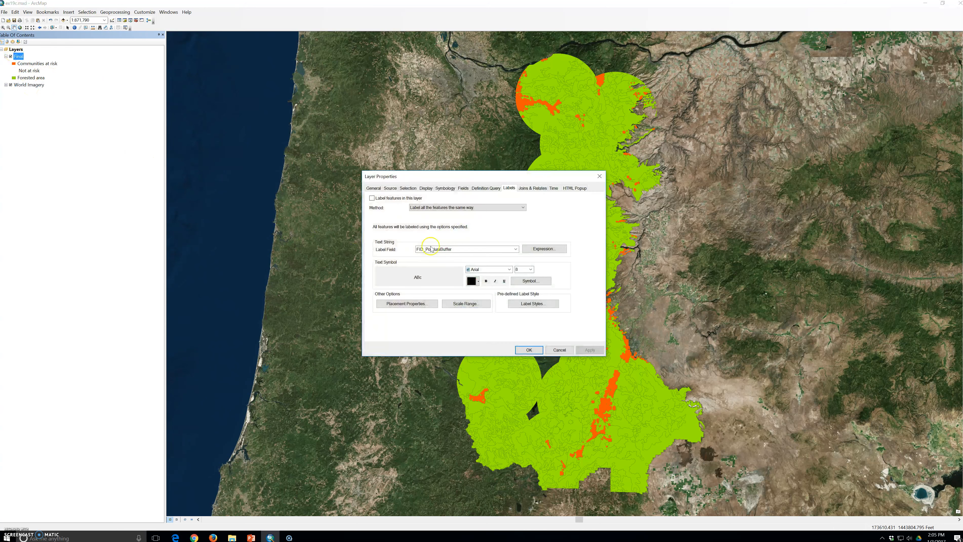
left_click(486, 188)
left_click(399, 277)
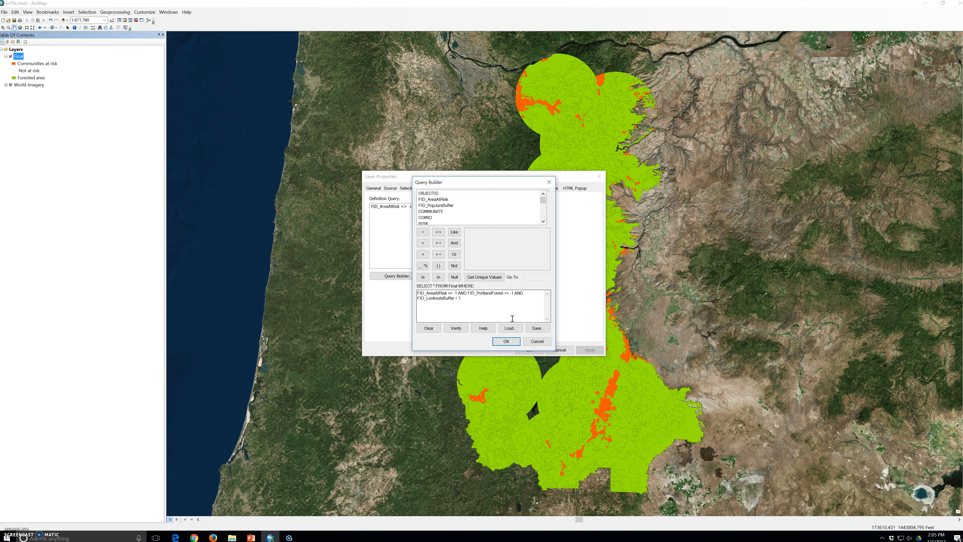
left_click(516, 316)
left_click(455, 243)
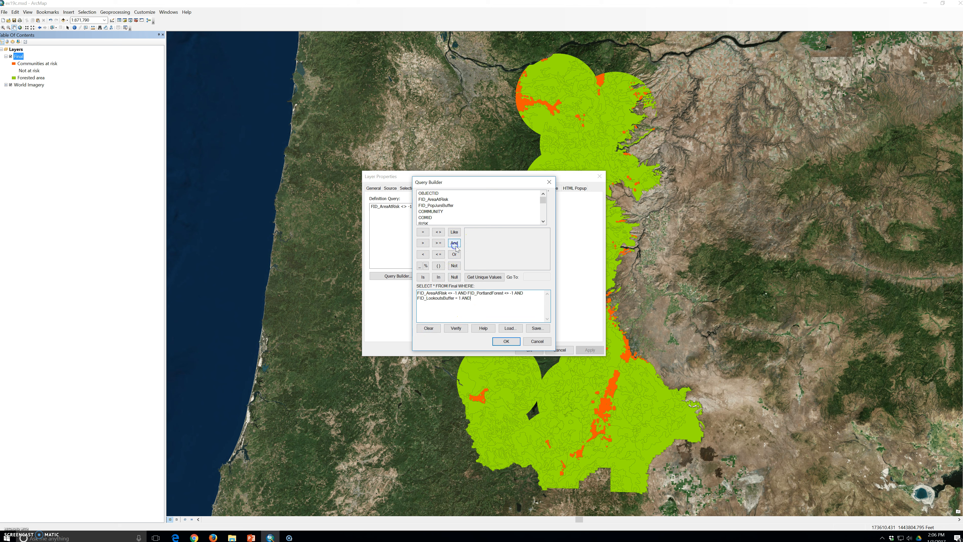
double_click(440, 205)
left_click(476, 277)
left_click(438, 232)
double_click(469, 231)
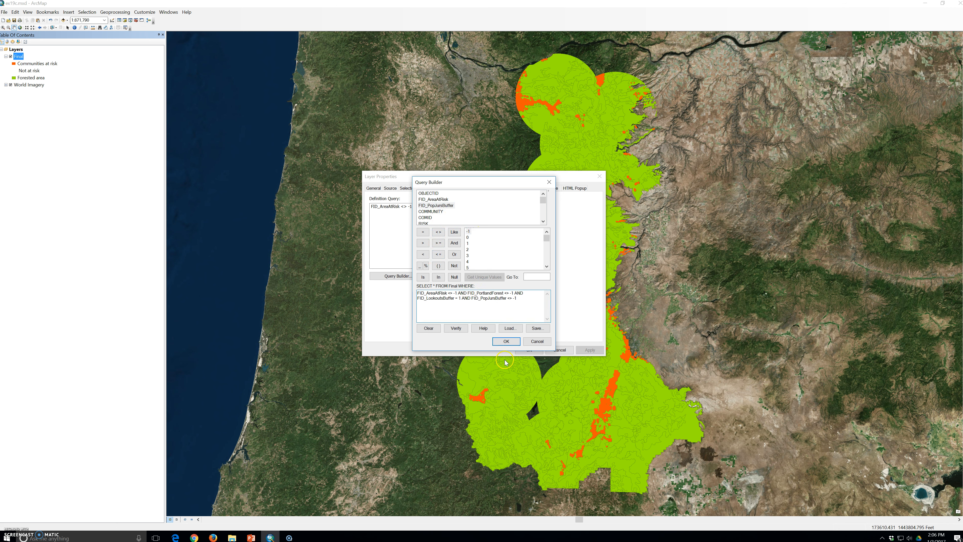
left_click(497, 343)
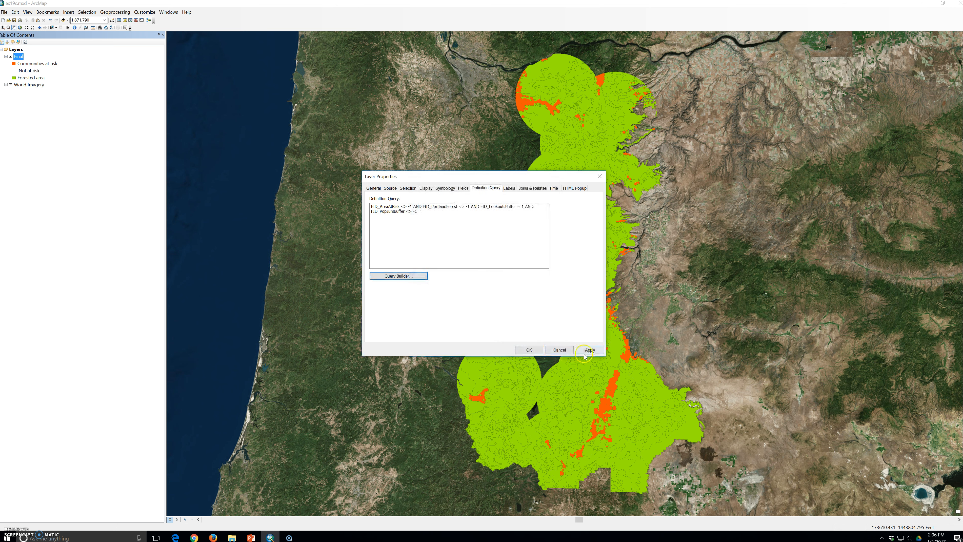
left_click(534, 350)
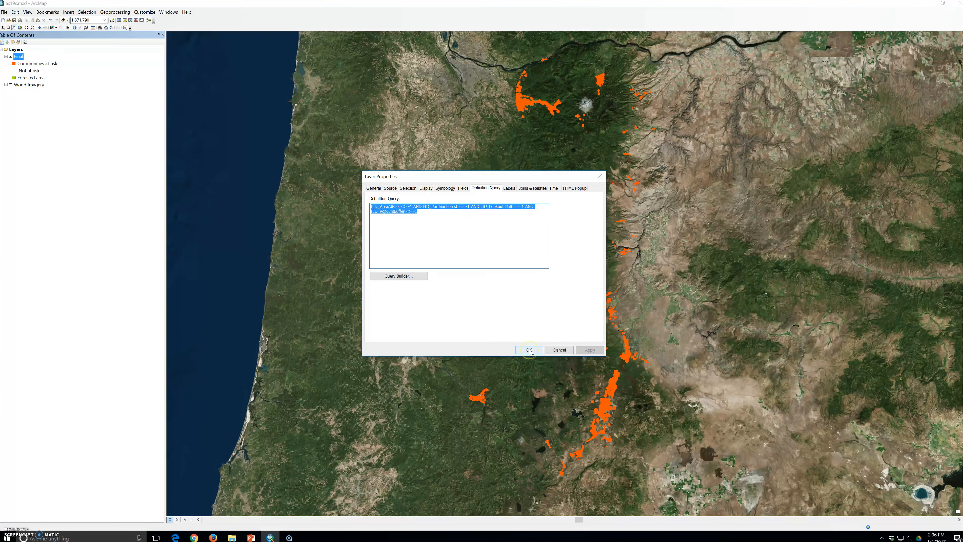
left_click(529, 351)
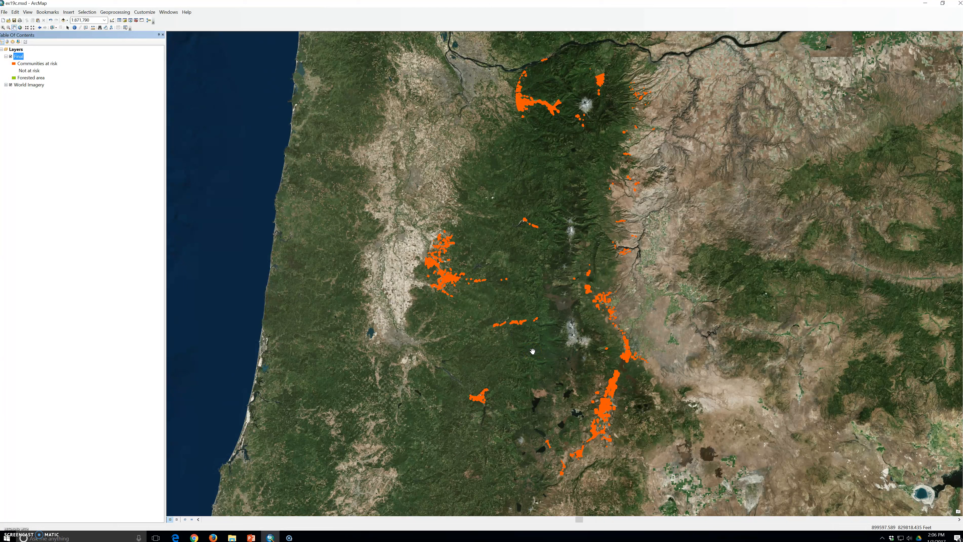
left_click(532, 350)
left_click(509, 322)
left_click(501, 305)
left_click(494, 315)
double_click(19, 57)
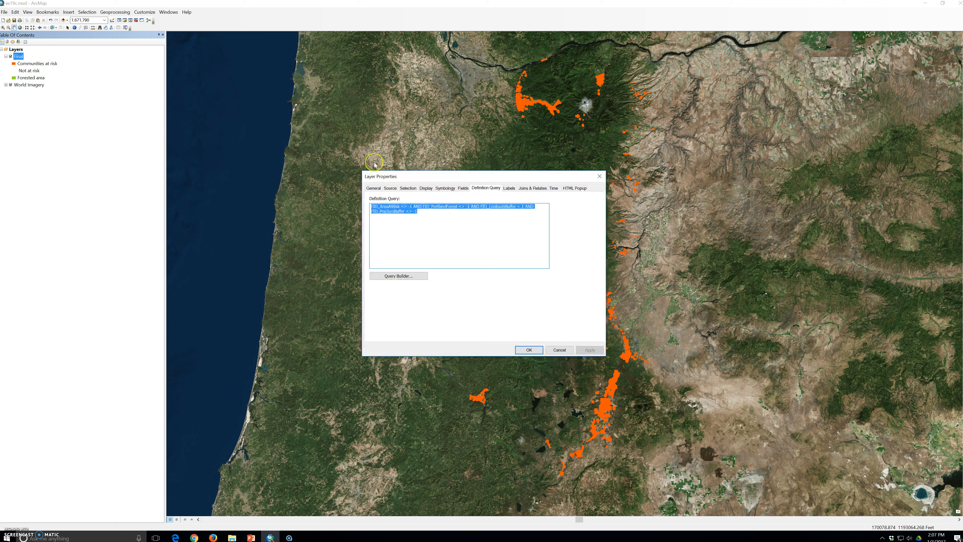
left_click(600, 176)
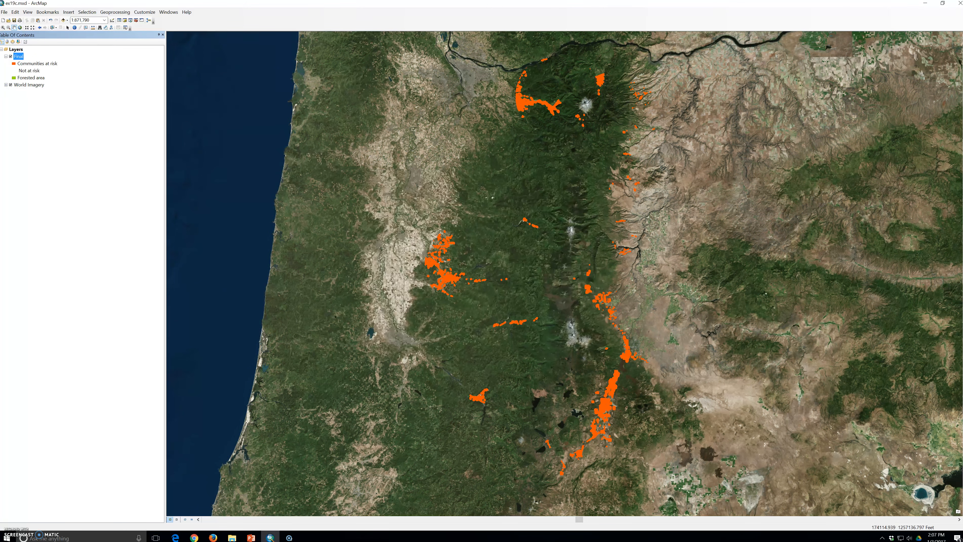
Step: Examine the records in the Final layer's attribute table, and close the table
right_click(19, 57)
left_click(47, 79)
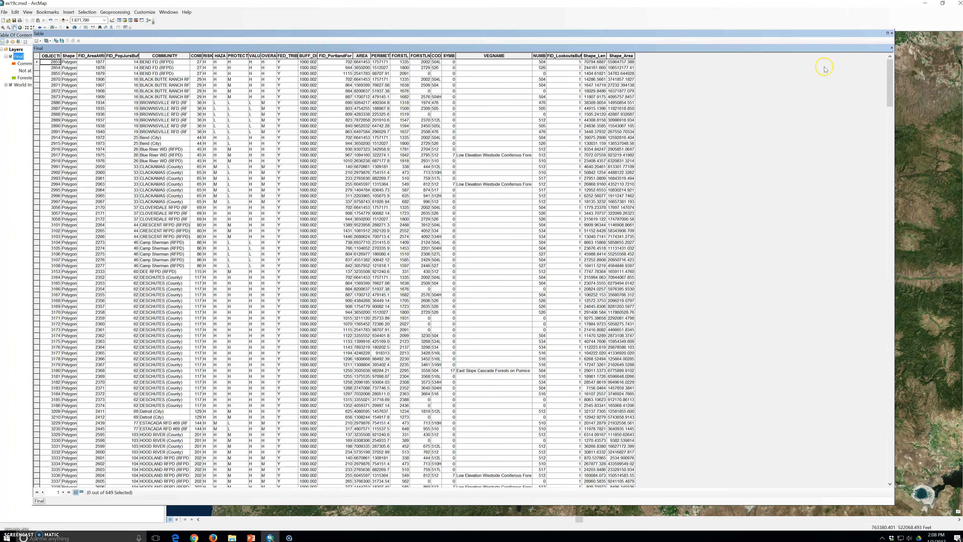
left_click(891, 33)
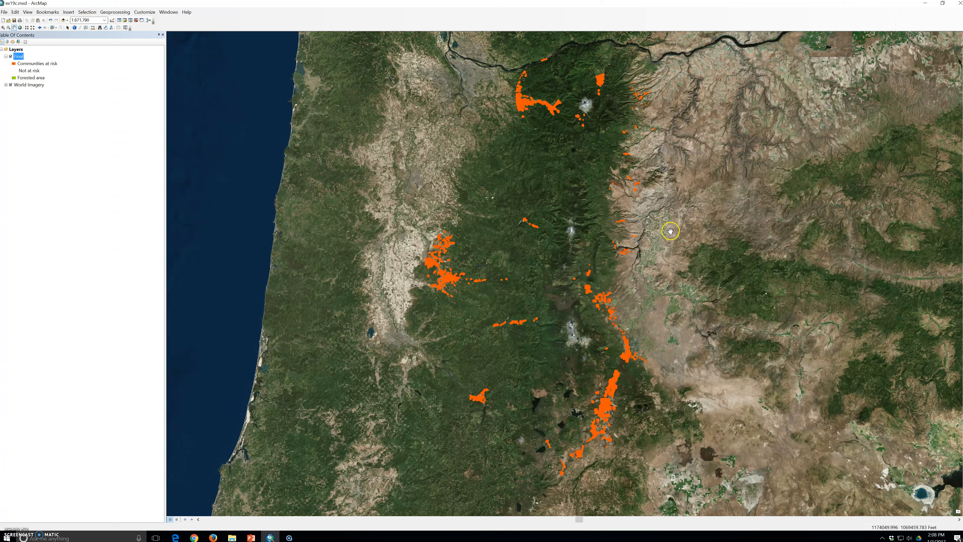
Step: Set up a Dissolve of the Final layer with output feature class finaldisove in MyOregonForest.gdb
left_click(115, 13)
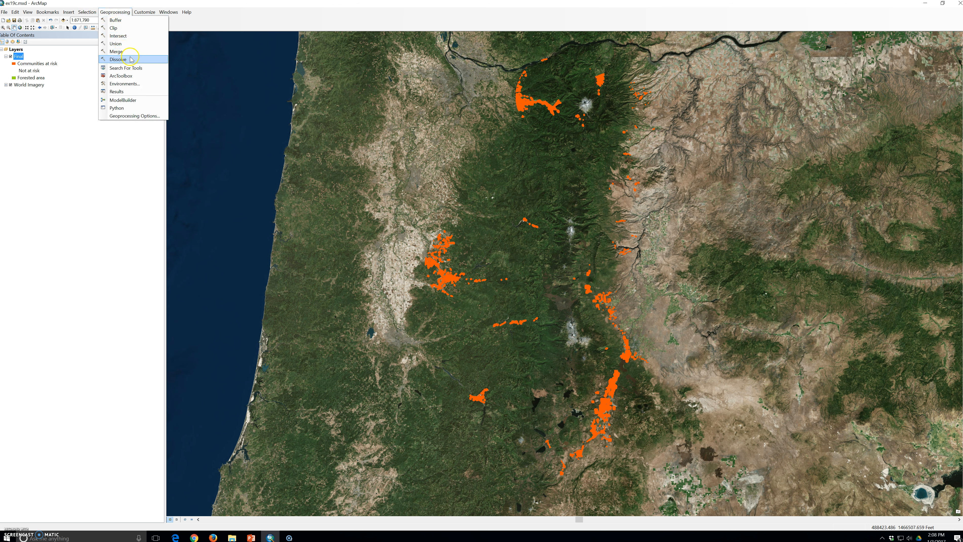
left_click(131, 59)
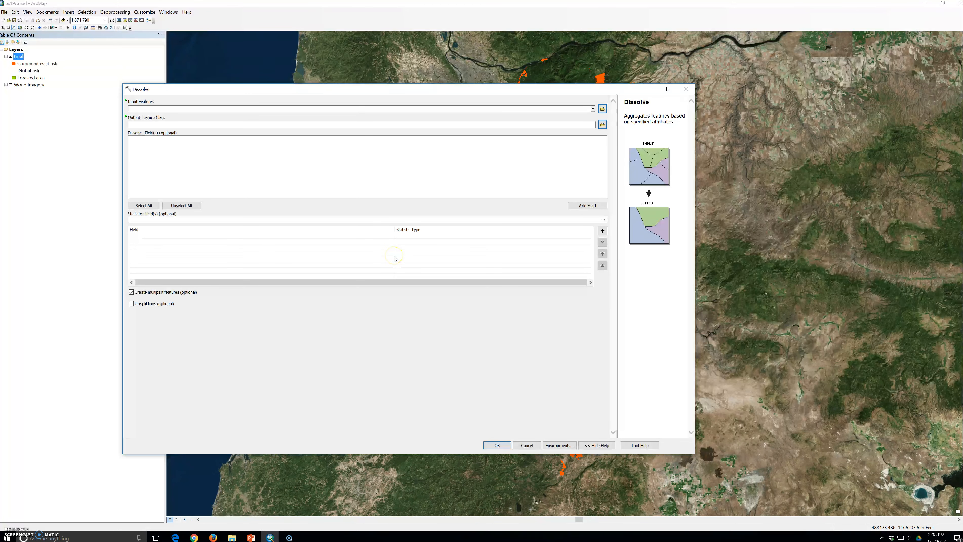
left_click(593, 109)
left_click_drag(18, 59, 146, 116)
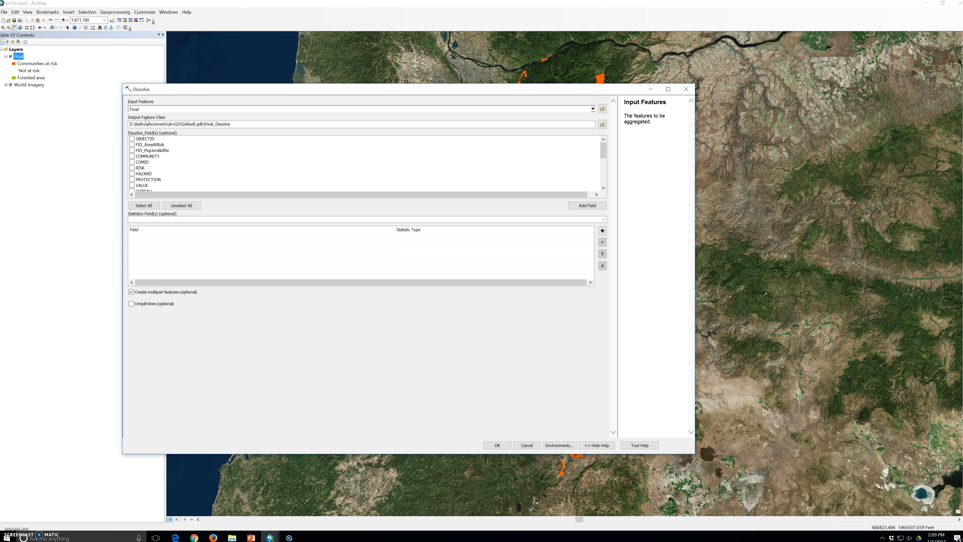
left_click(603, 125)
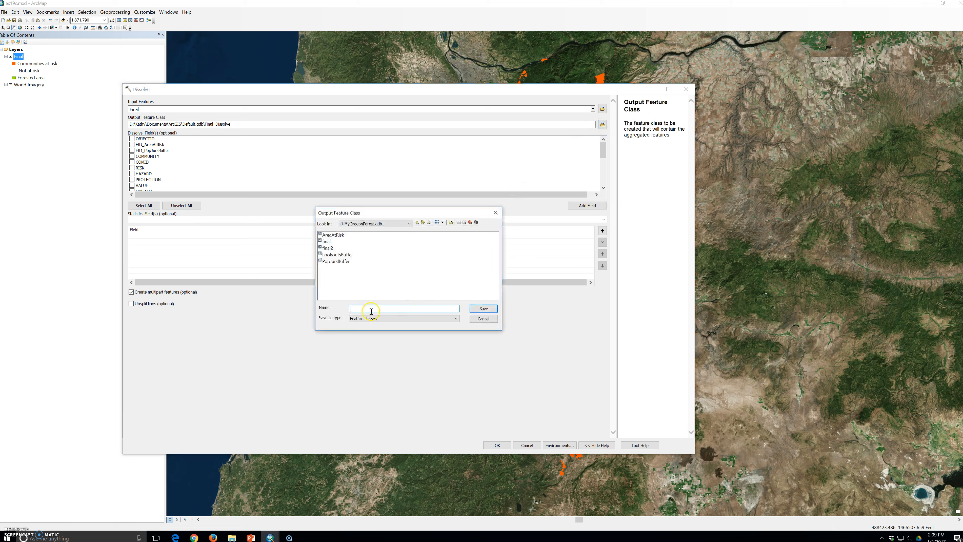
type("f")
left_click(488, 309)
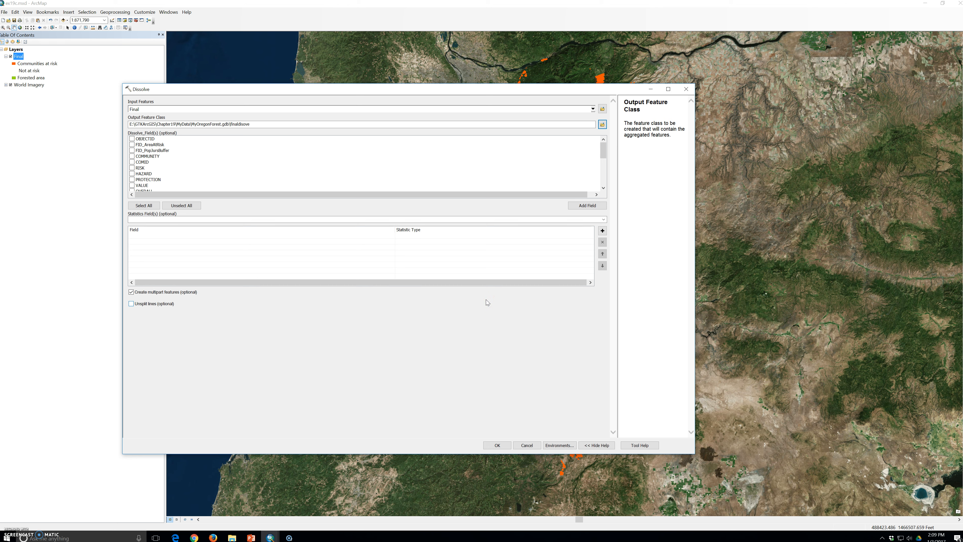
Step: Choose COMMUNITY, RISK, HAZARD, PROTECTION, VALUE and OVERALL as the dissolve fields and run the Dissolve
left_click(132, 156)
left_click(132, 168)
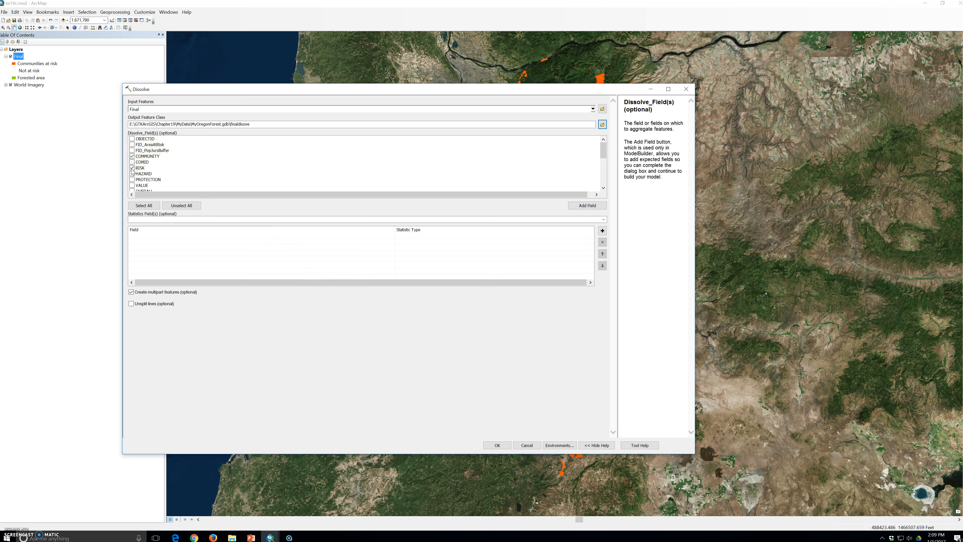
left_click(132, 174)
left_click(132, 179)
left_click(132, 185)
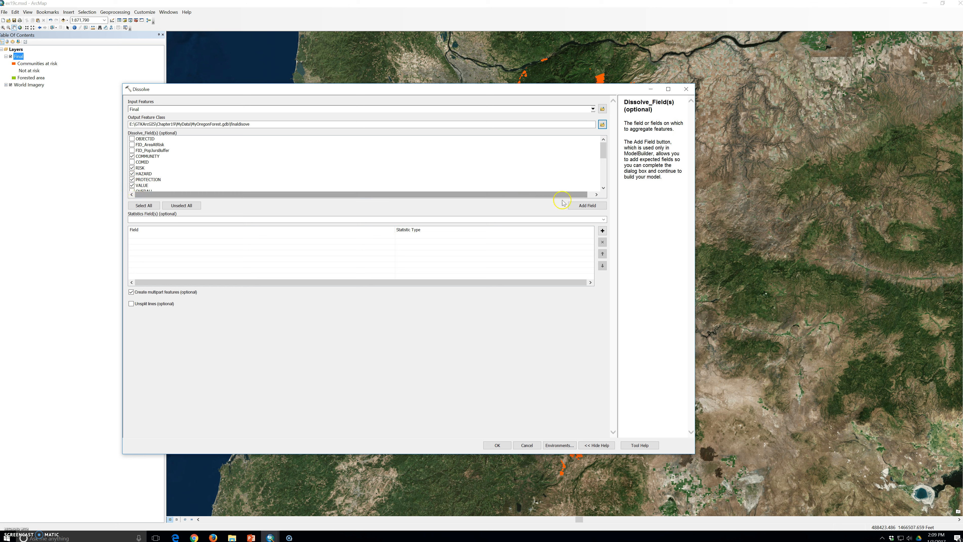
left_click(604, 188)
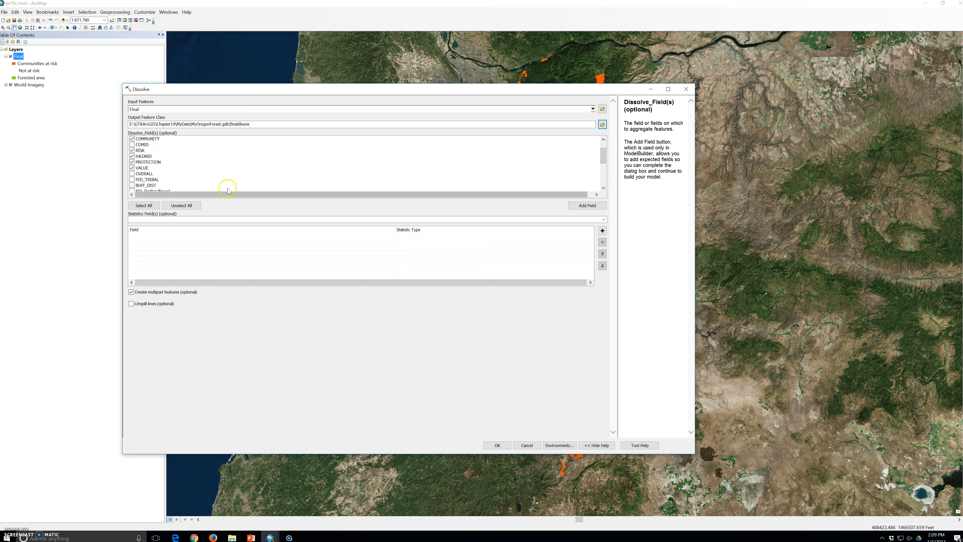
left_click(132, 174)
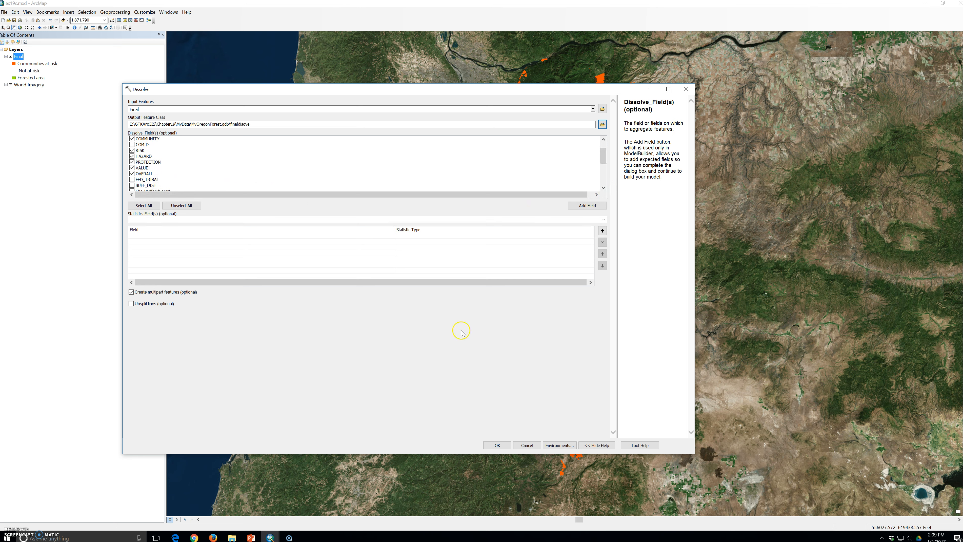
left_click(497, 445)
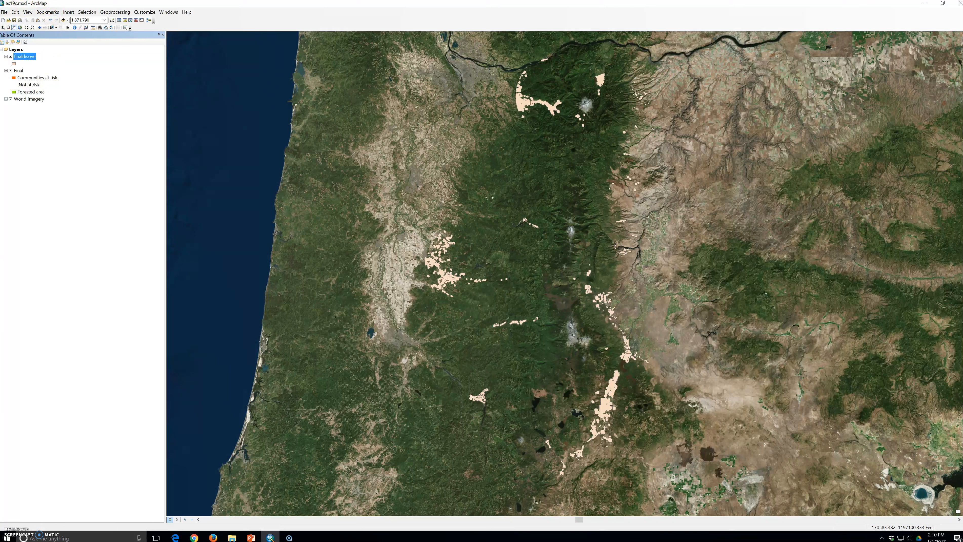
Step: Open the symbology import for the dissolved layer, using a definition from another layer or layer file
right_click(31, 58)
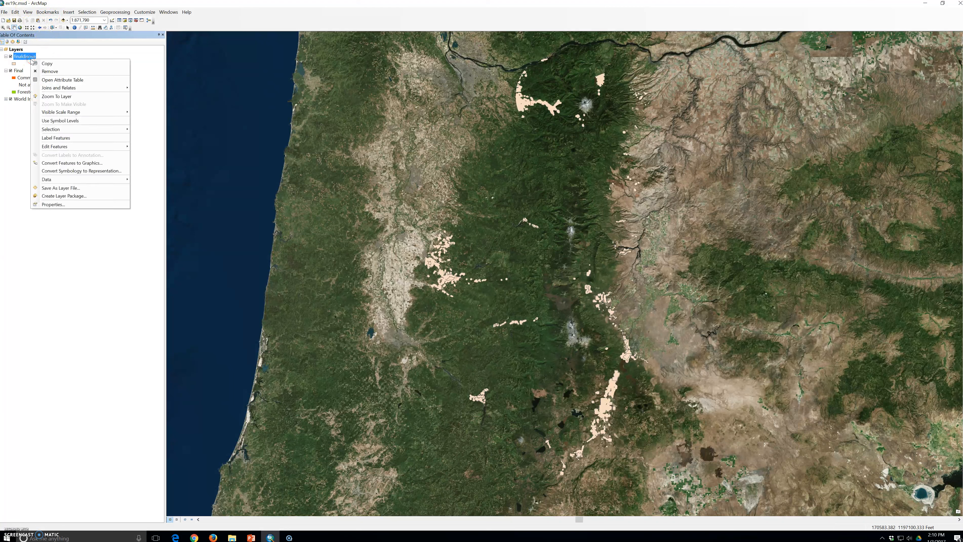
left_click(68, 204)
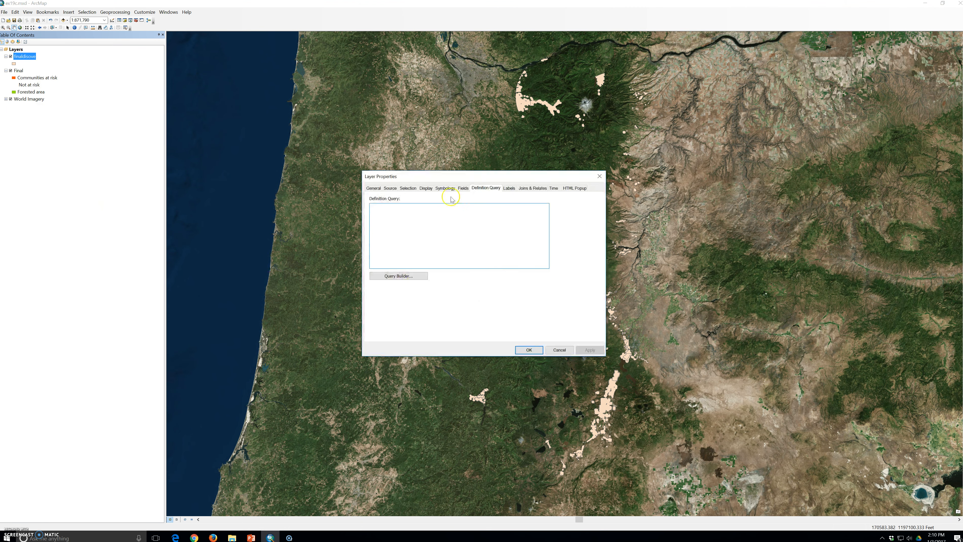
left_click(446, 189)
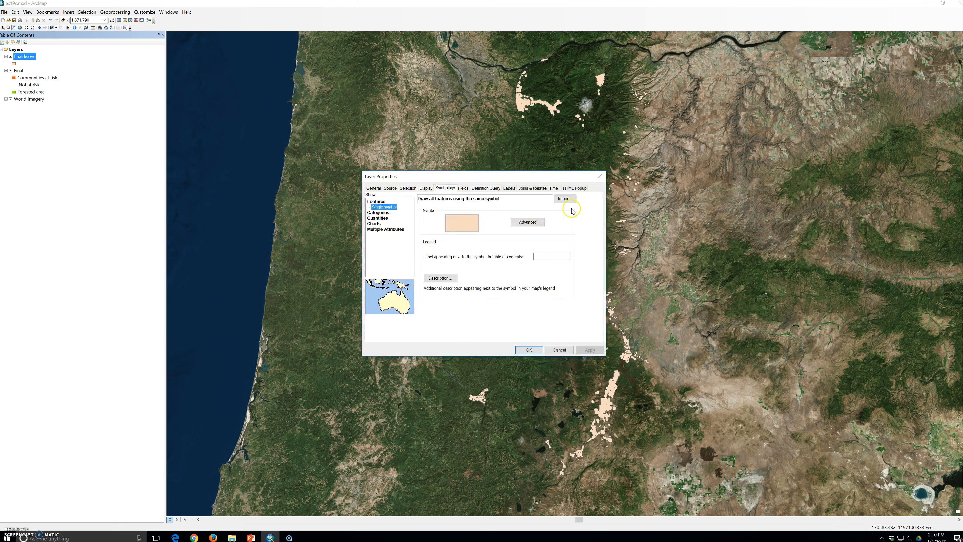
left_click(564, 199)
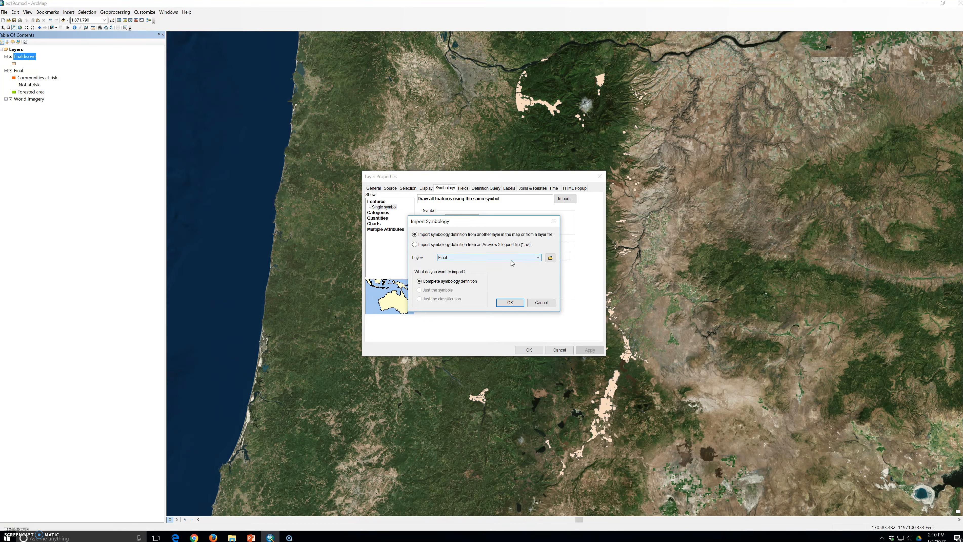
left_click(515, 265)
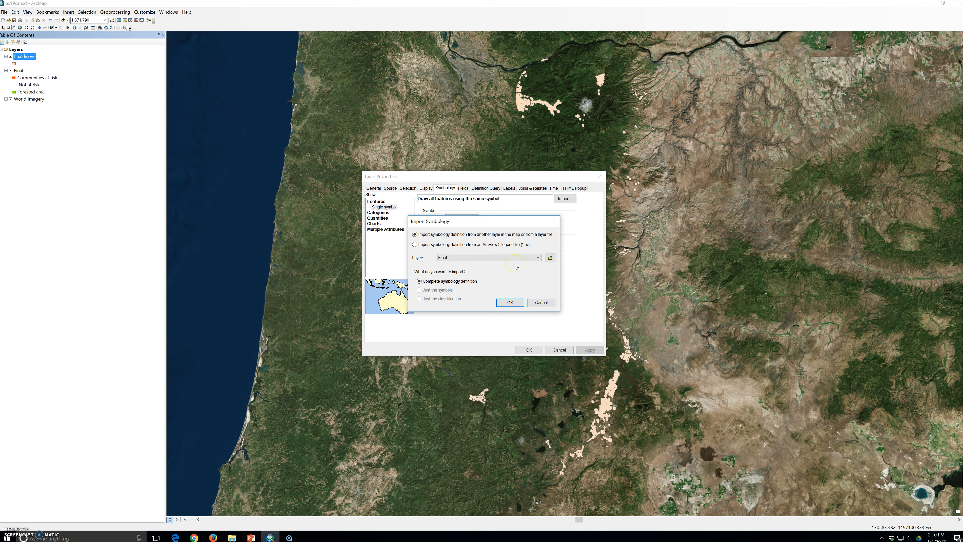
Step: Choose the layer file FinalDissolve.lyr from the Chapter19 Data folder as the source of the symbology import
left_click(551, 258)
left_click(492, 218)
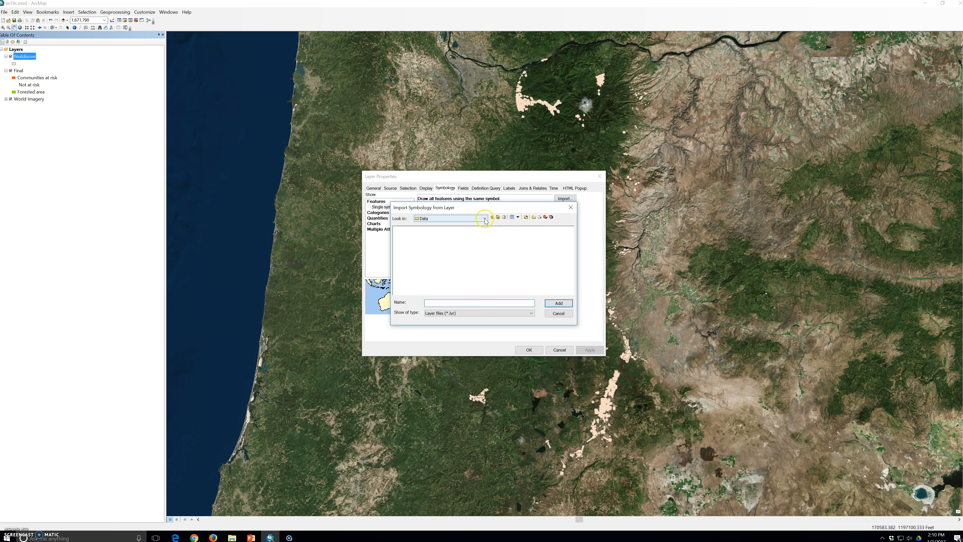
left_click(485, 218)
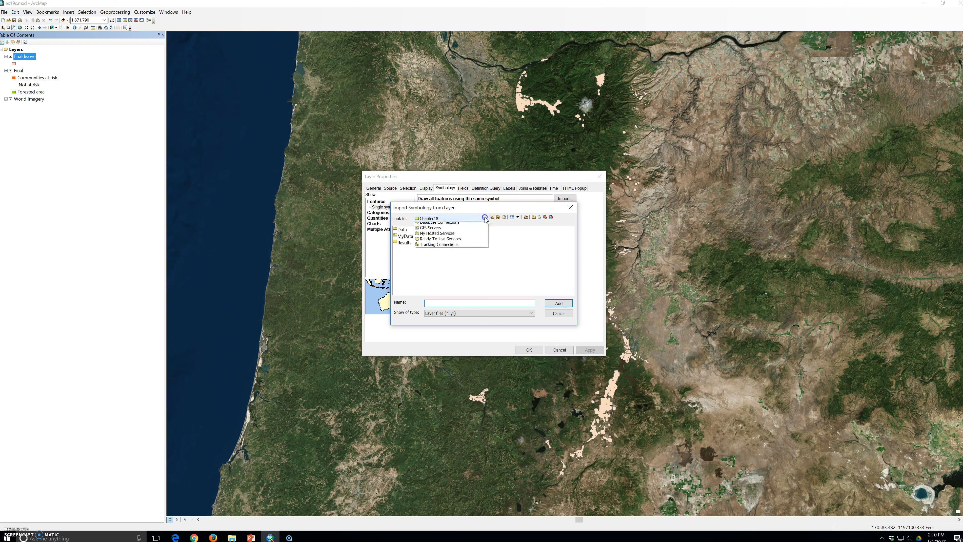
left_click(428, 249)
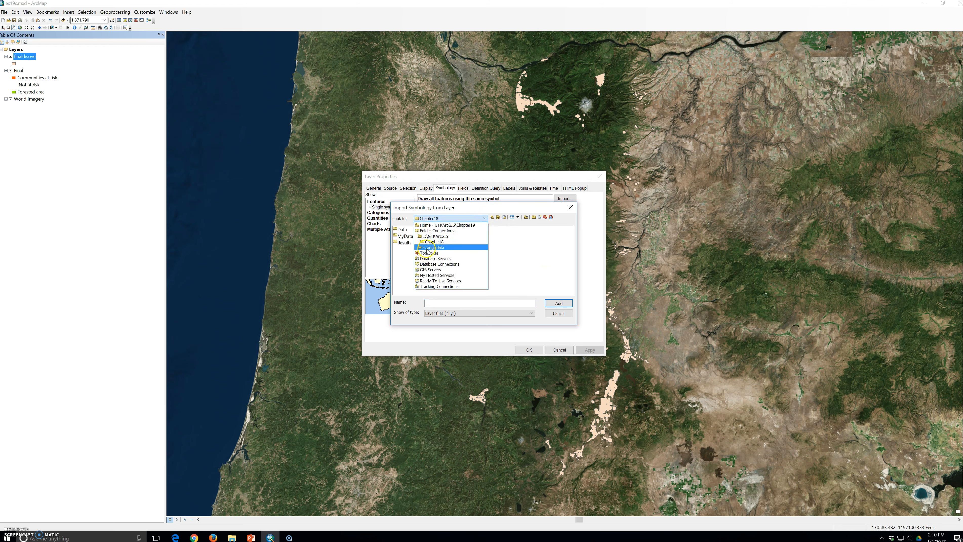
left_click(435, 236)
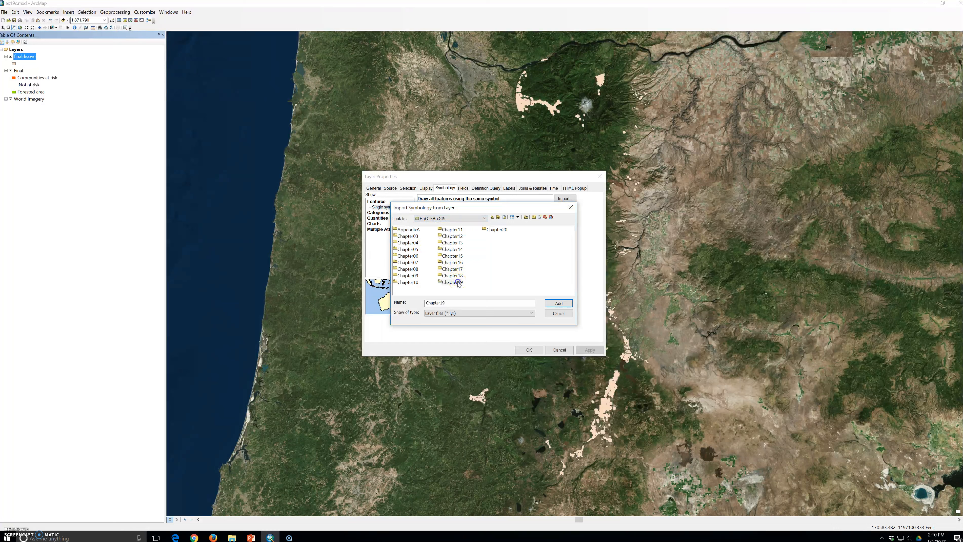
double_click(453, 276)
left_click(402, 230)
double_click(402, 229)
left_click(413, 229)
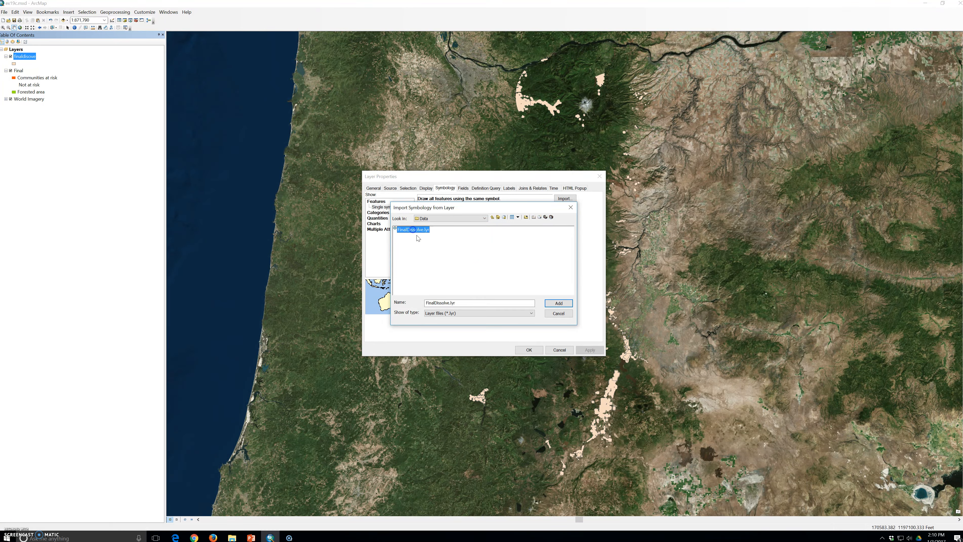
left_click(554, 304)
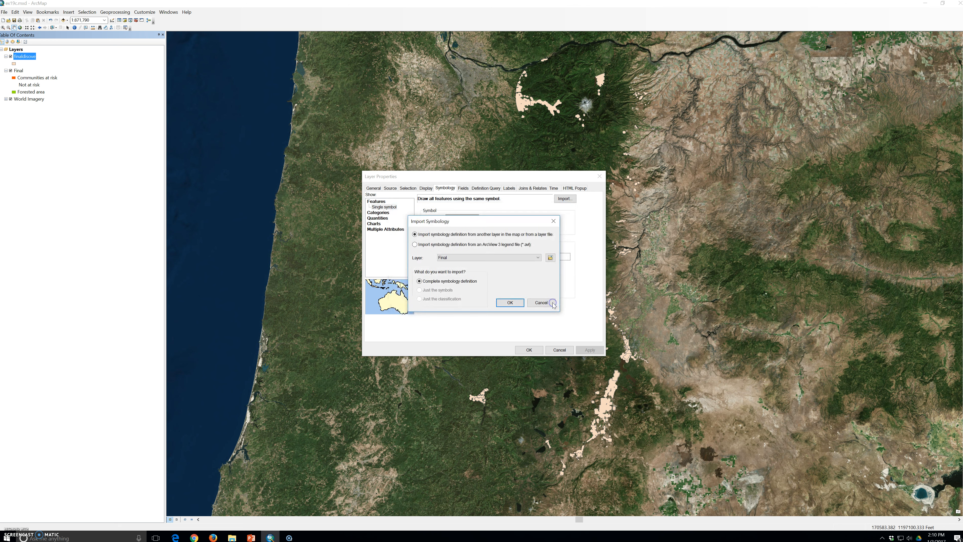
Step: Import the complete symbology definition, matching its value field to the OVERALL field
left_click(509, 303)
left_click(510, 303)
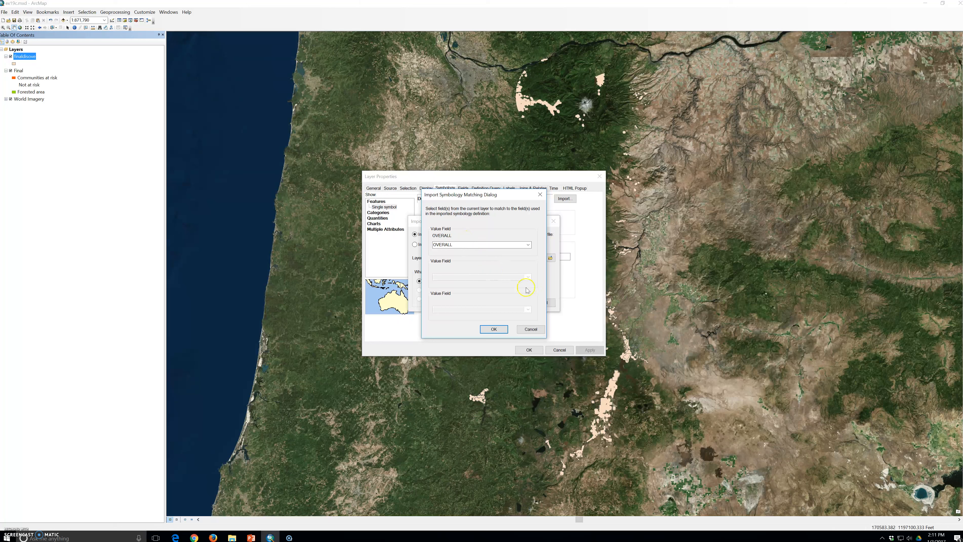
left_click(485, 327)
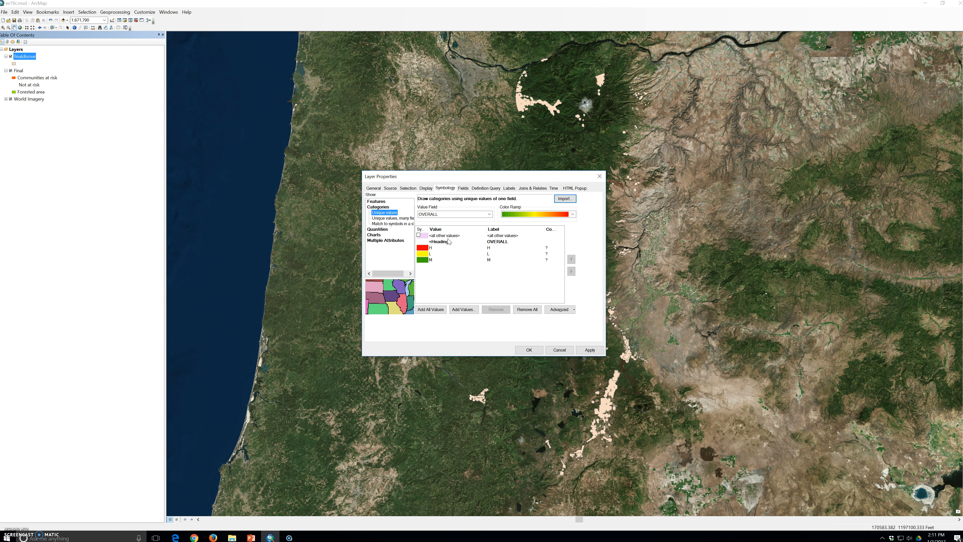
Step: Apply the imported OVERALL categories to the finaldisove layer, close its properties, and refresh the map
left_click(493, 244)
left_click(493, 248)
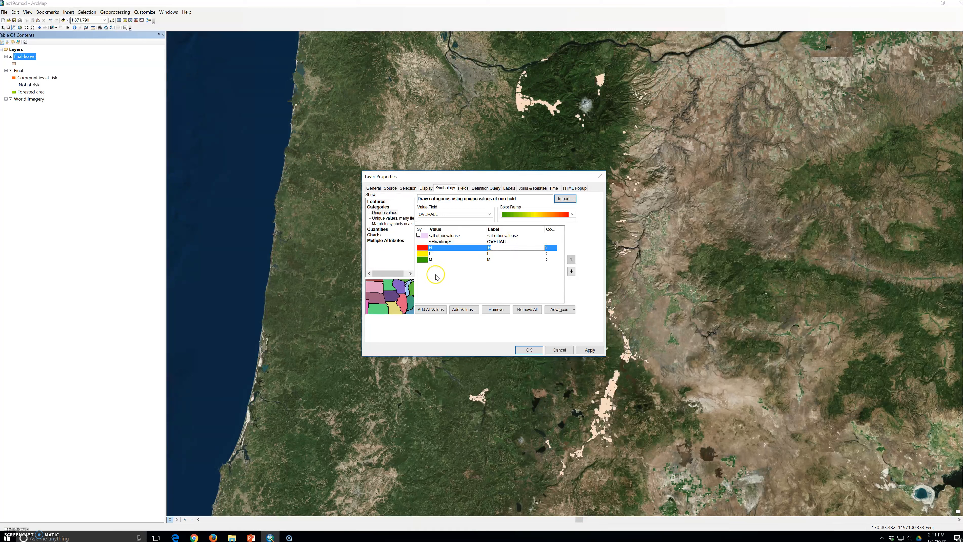
left_click(493, 285)
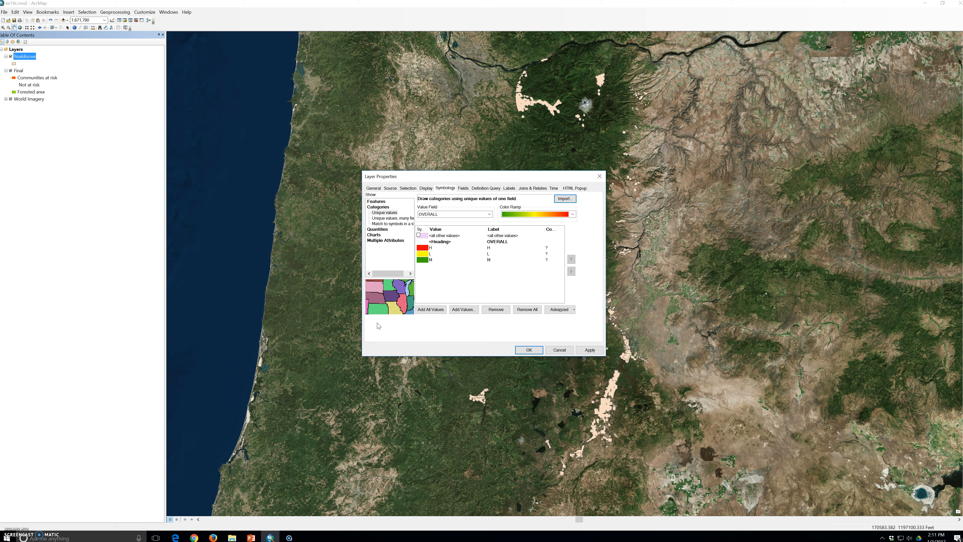
left_click(590, 350)
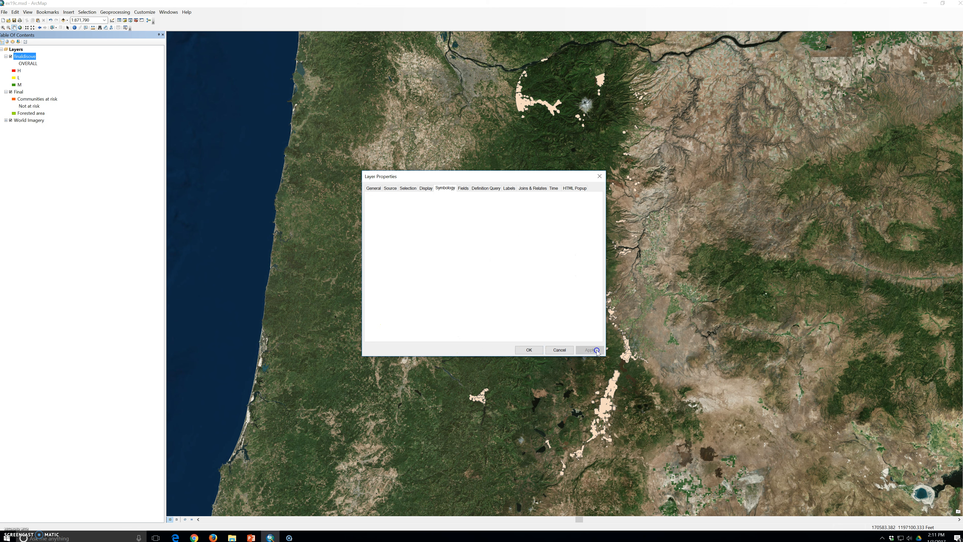
left_click_drag(445, 173, 724, 232)
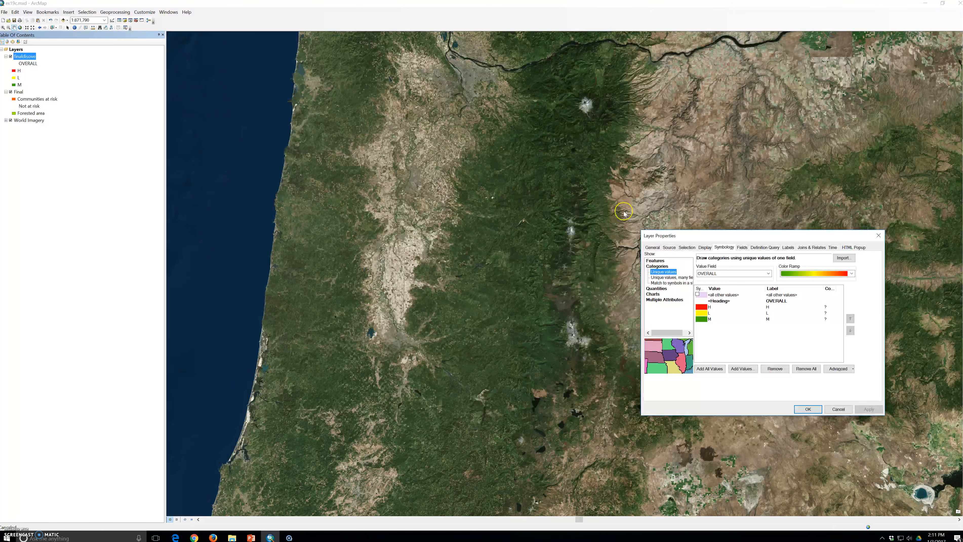
left_click(808, 409)
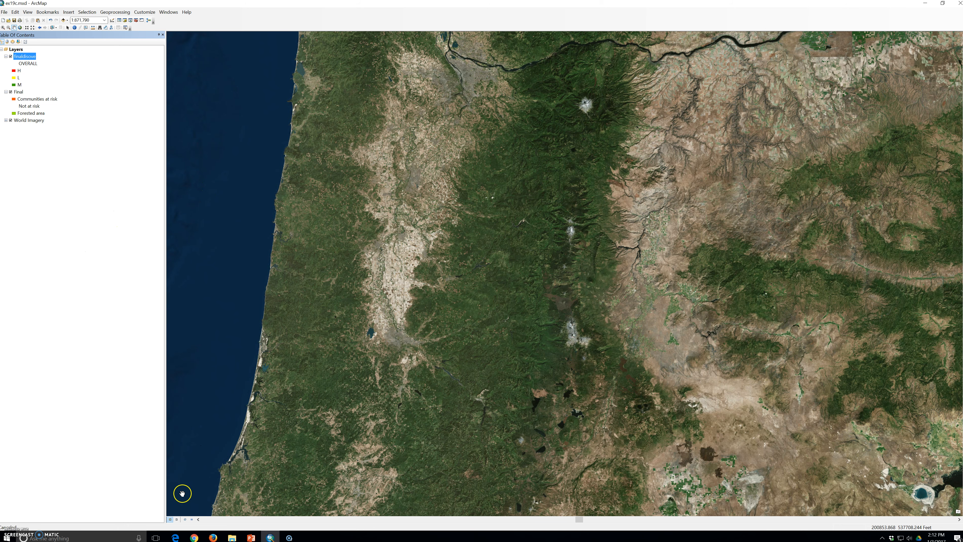
left_click(186, 520)
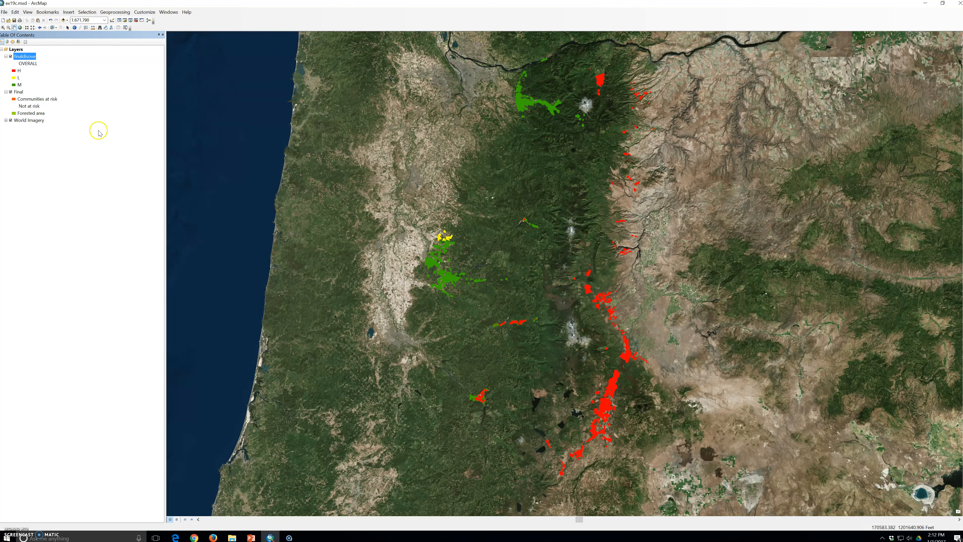
Step: Open the finaldisove layer's attribute table and move its window away from the layer list
right_click(26, 57)
left_click(59, 79)
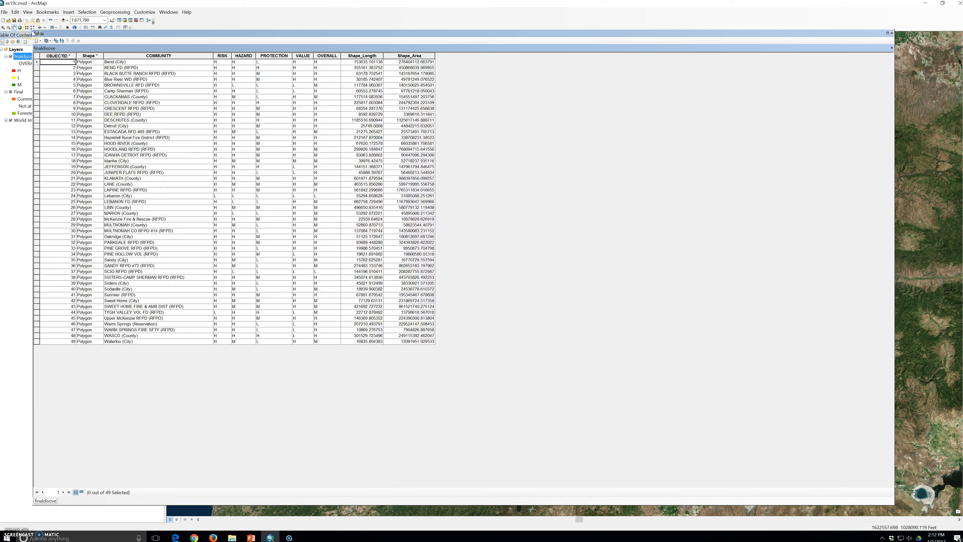
left_click_drag(36, 32, 479, 150)
left_click(522, 158)
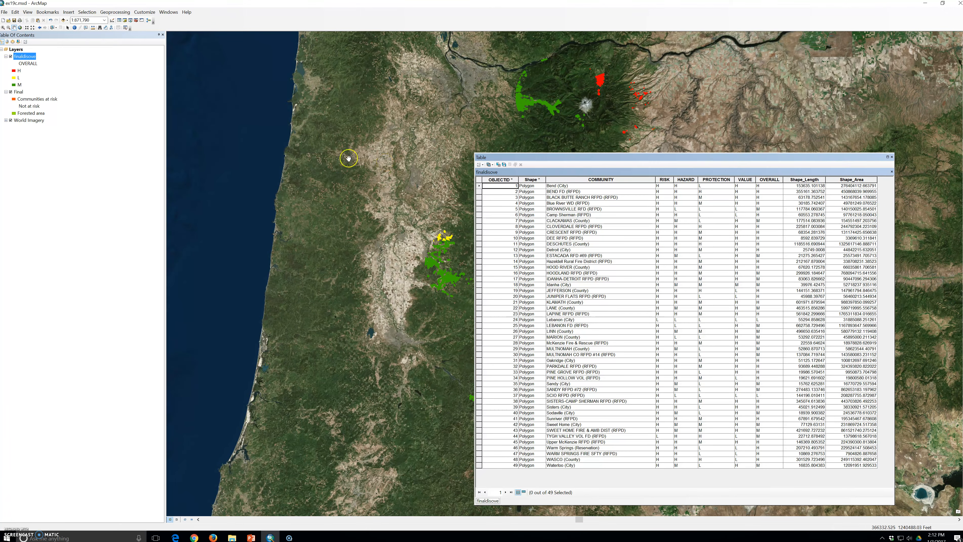
Step: Pan the map to bring the communities beside the attribute table, and zoom to the finaldisove layer
left_click(14, 28)
left_click_drag(337, 209, 184, 183)
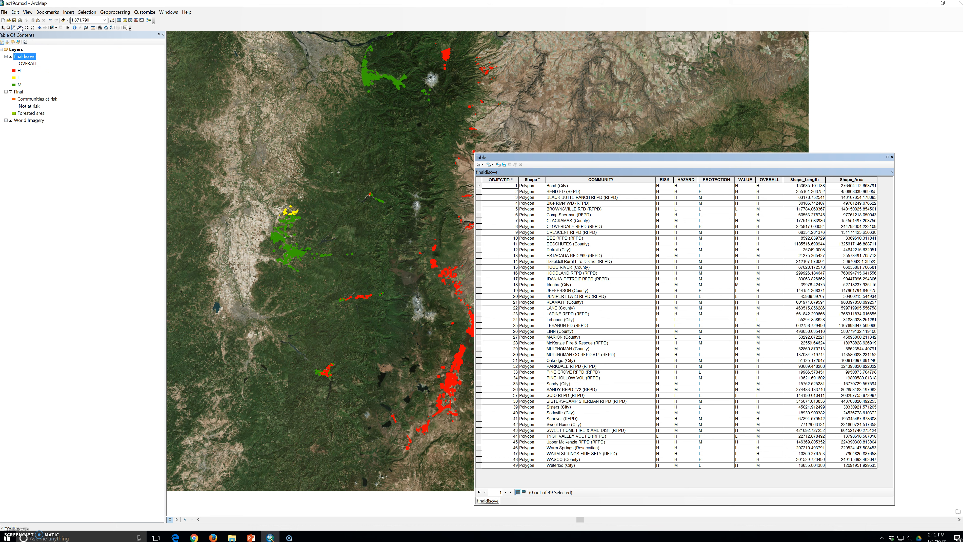
left_click(68, 27)
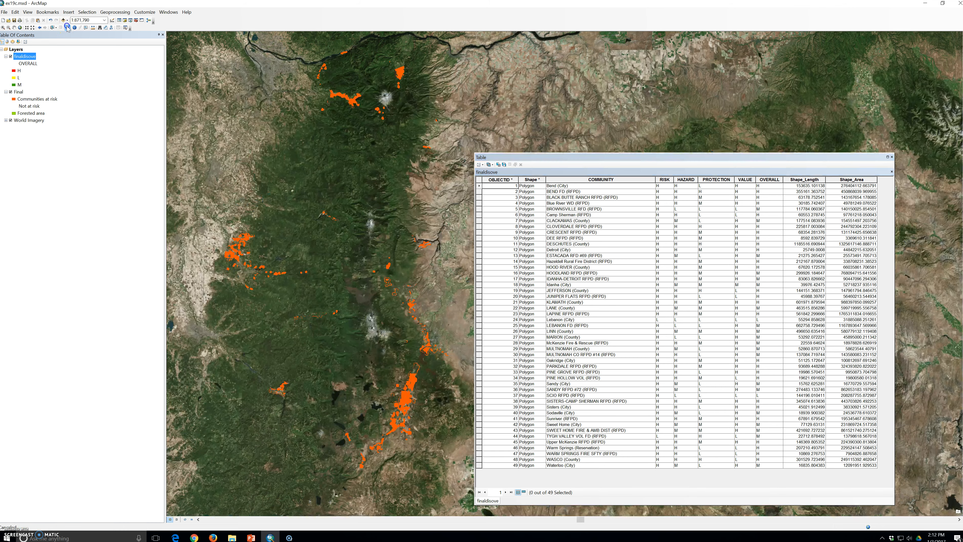
left_click(285, 171)
left_click_drag(286, 171, 368, 211)
left_click(28, 53)
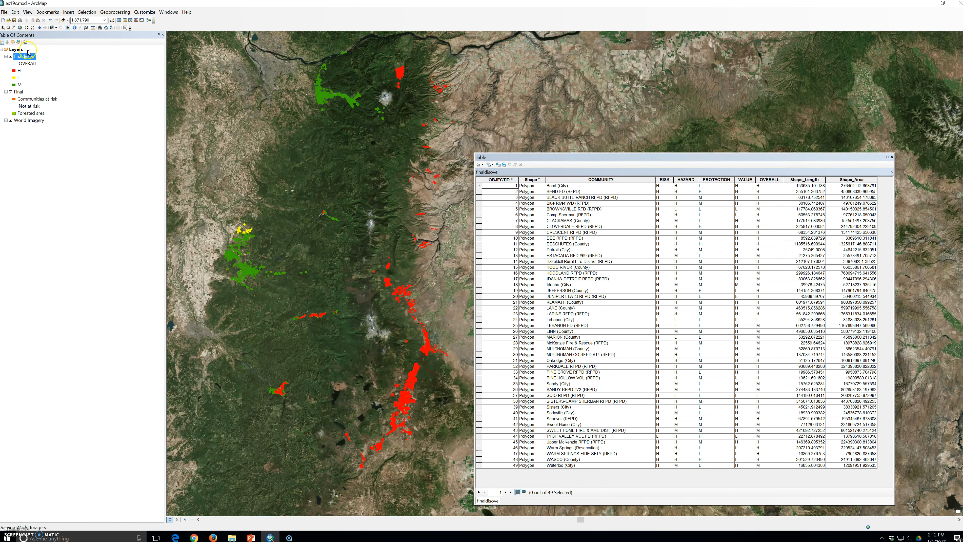
right_click(28, 56)
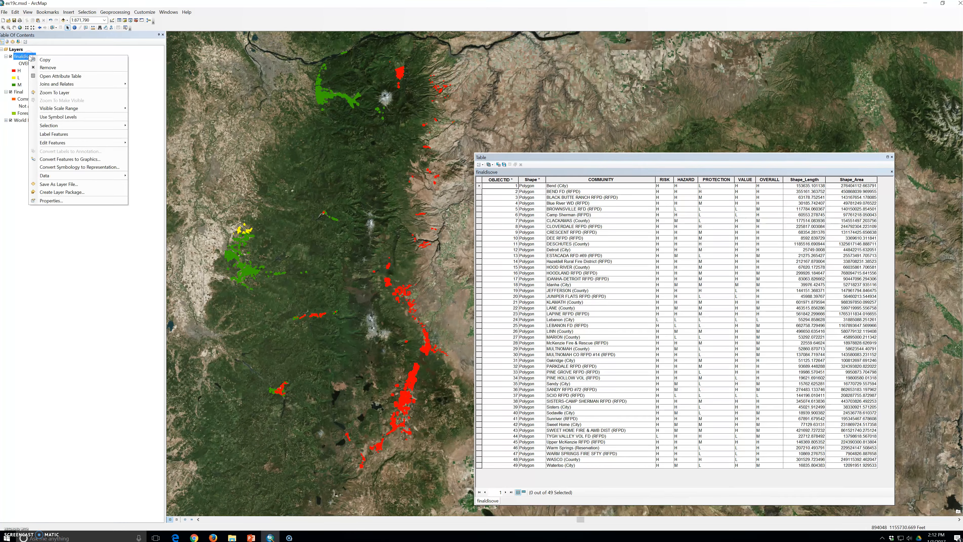
left_click(55, 92)
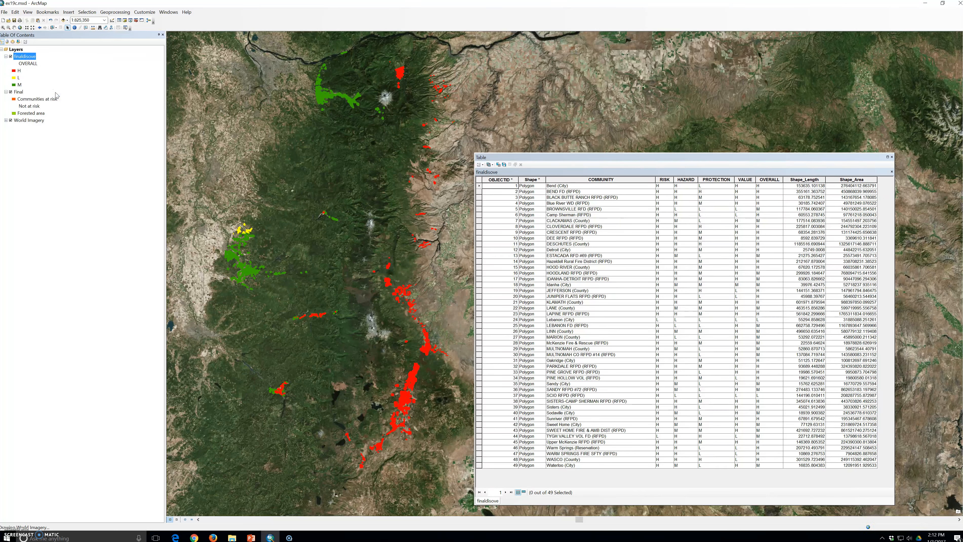
Step: Zoom the map out to 1:1,250,000 and arrange the communities and the attribute table side by side
left_click(608, 170)
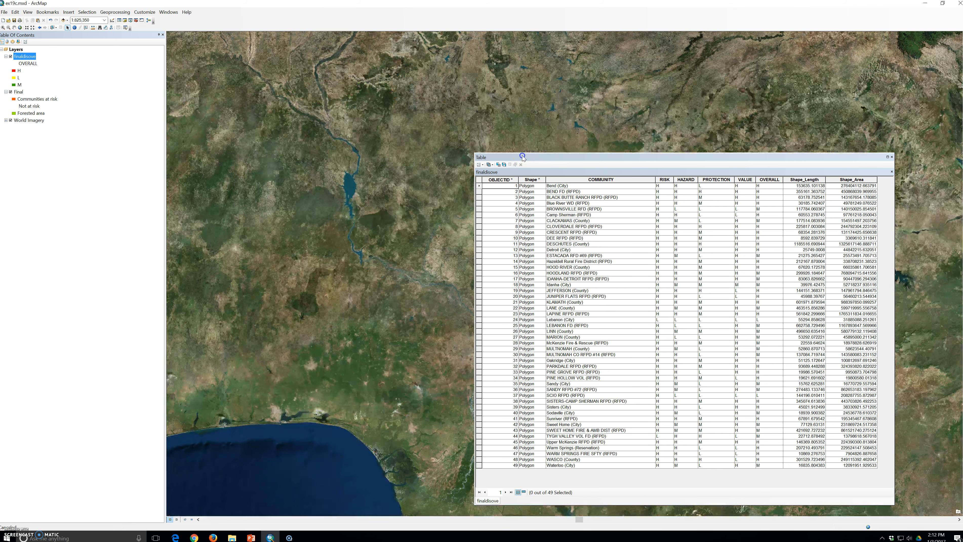
left_click_drag(523, 158, 607, 169)
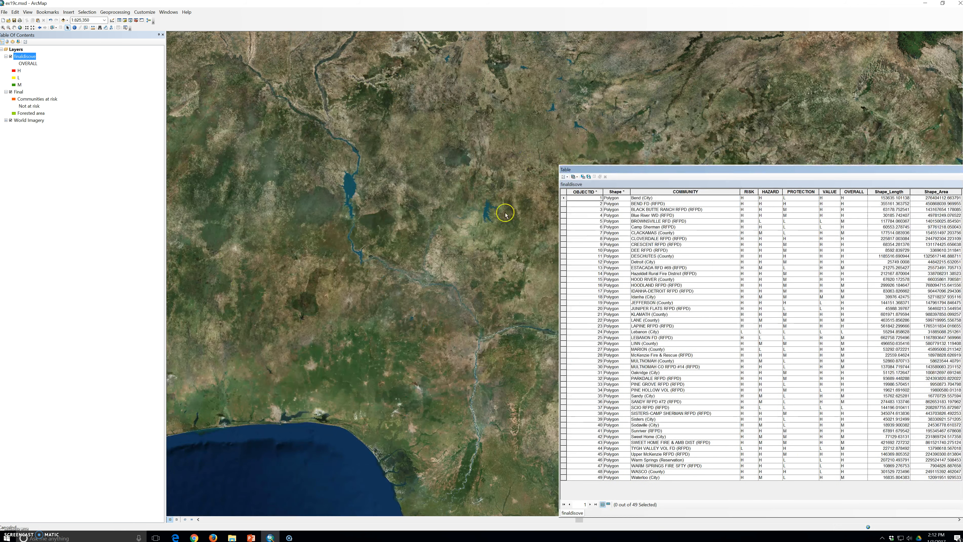
left_click(682, 169)
left_click_drag(682, 169, 728, 136)
left_click(682, 166)
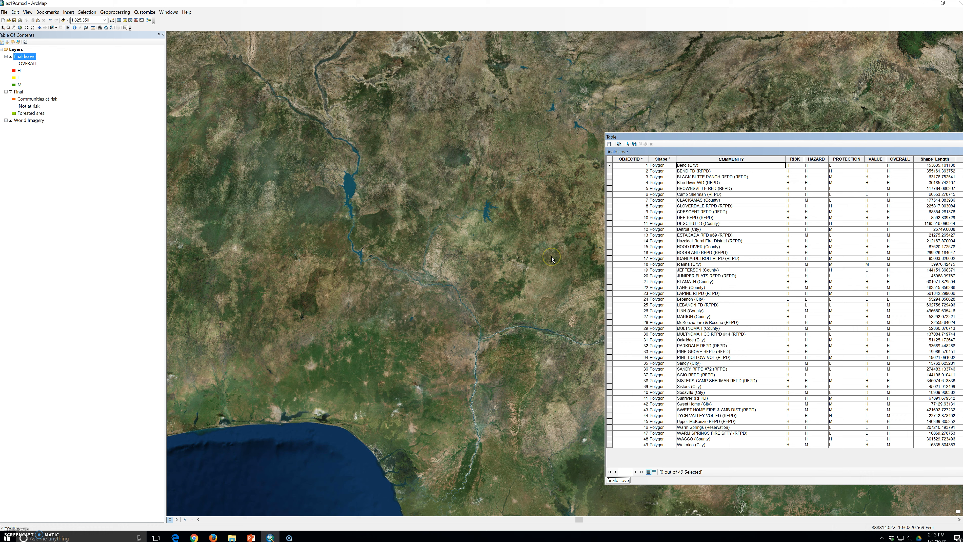
scroll(402, 276, "up", 2)
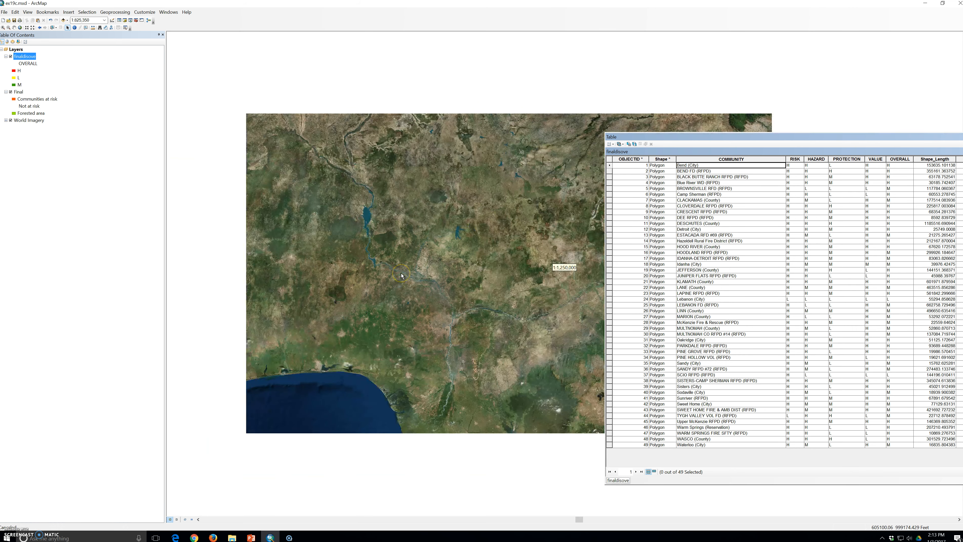
left_click(382, 283)
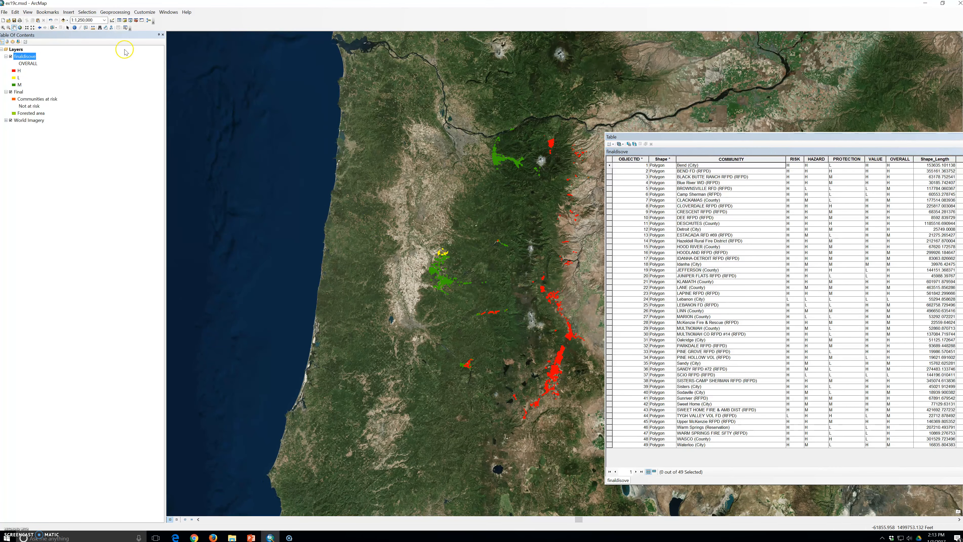
left_click_drag(374, 177, 153, 167)
left_click_drag(651, 136, 537, 134)
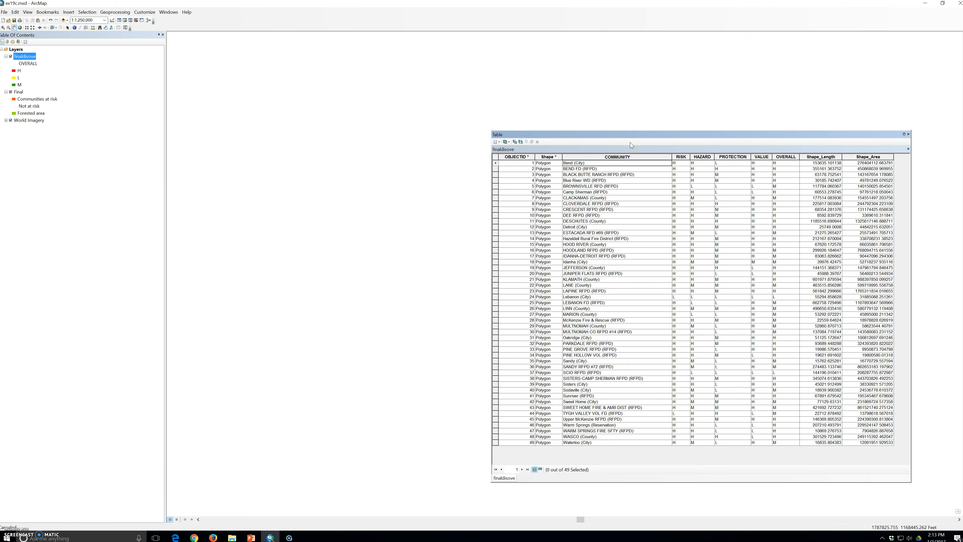
Step: Examine the RISK, HAZARD, PROTECTION, VALUE and OVERALL ratings in the finaldisove table, and refresh the map
left_click(629, 133)
left_click(598, 286)
left_click(681, 156)
left_click(702, 157)
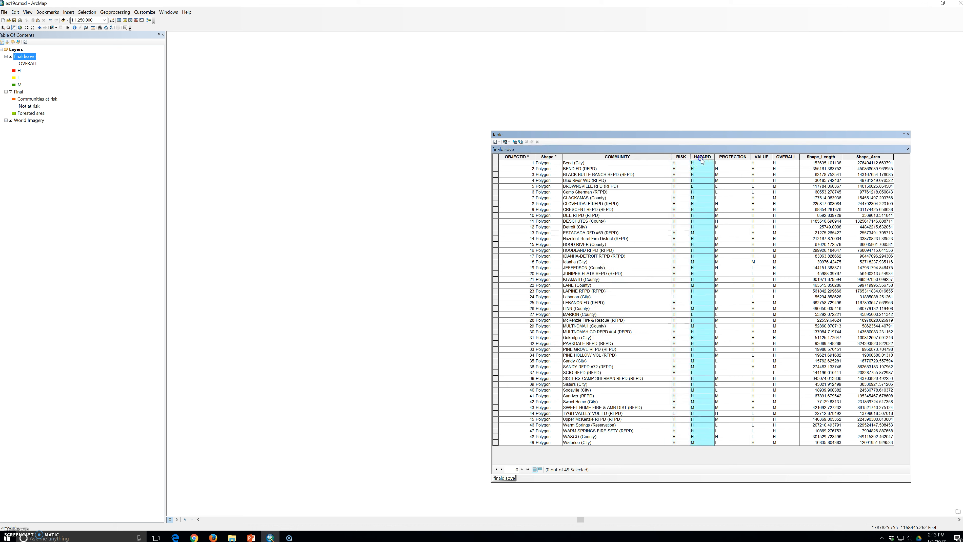
left_click(729, 156)
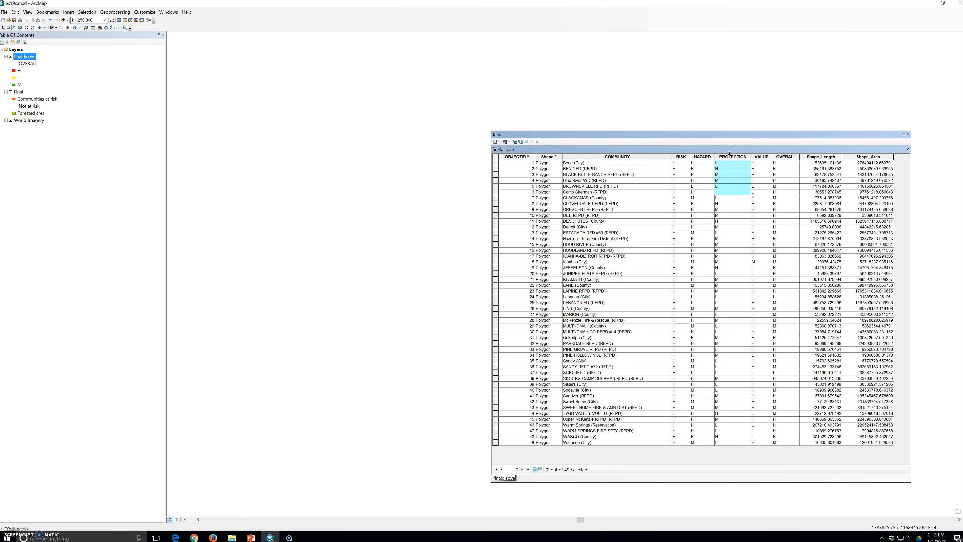
left_click(762, 157)
left_click(782, 157)
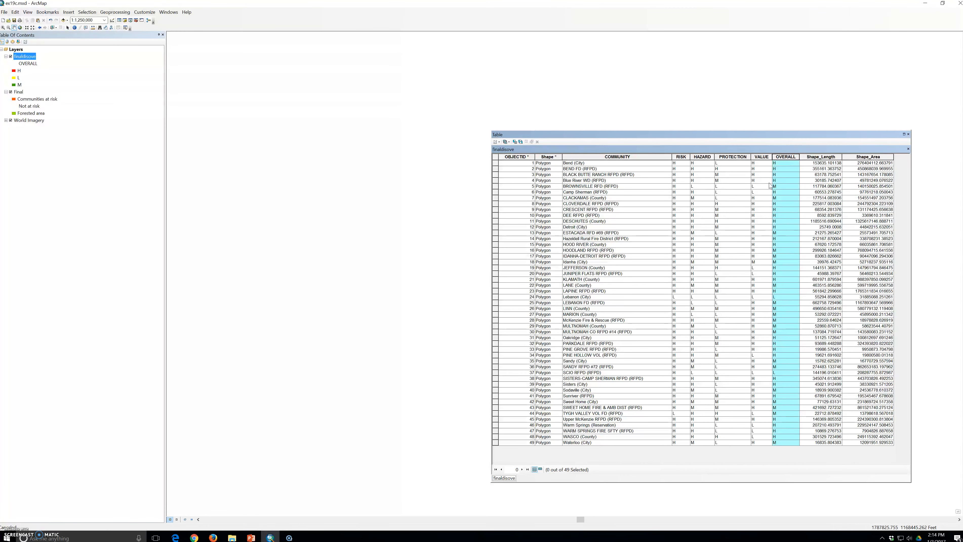
left_click(768, 184)
left_click(185, 520)
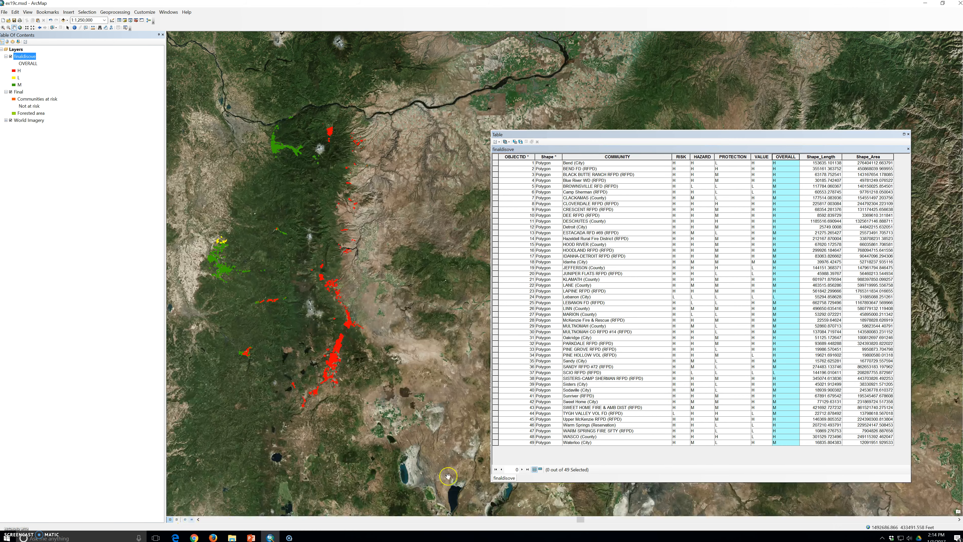
Step: Add a field named ACRES of type Double to the finaldisove table, and reposition the table window
left_click(497, 142)
left_click(515, 191)
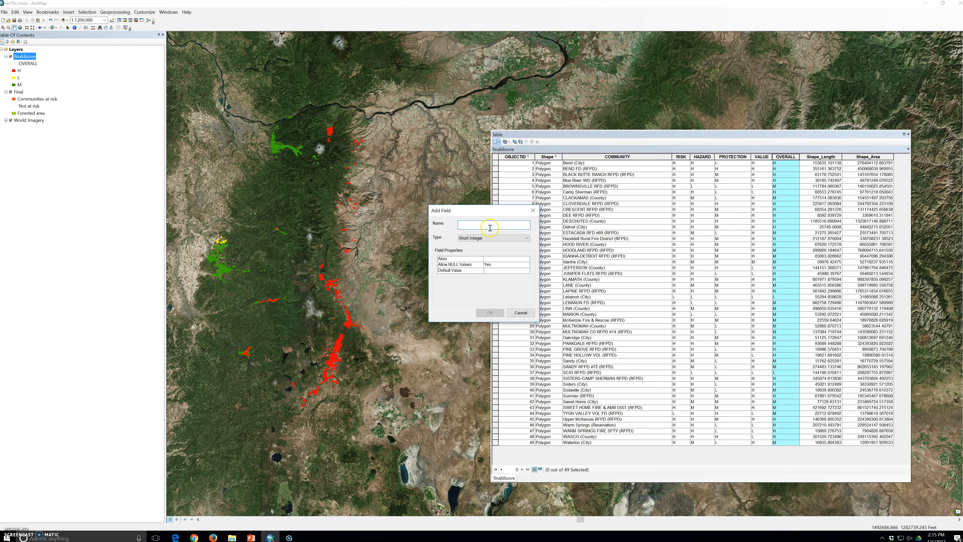
left_click(465, 175)
left_click(440, 219)
type("AR")
left_click(482, 224)
left_click(487, 237)
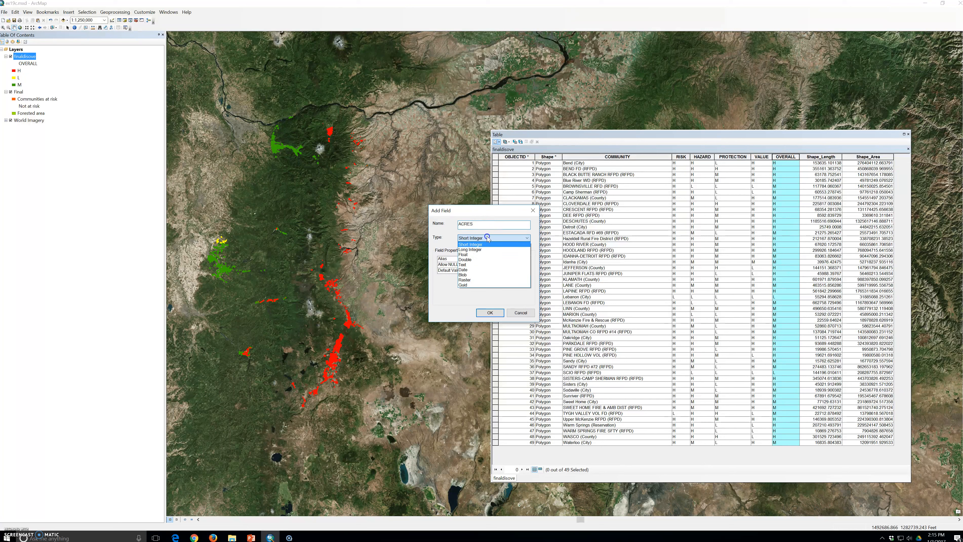
left_click(479, 260)
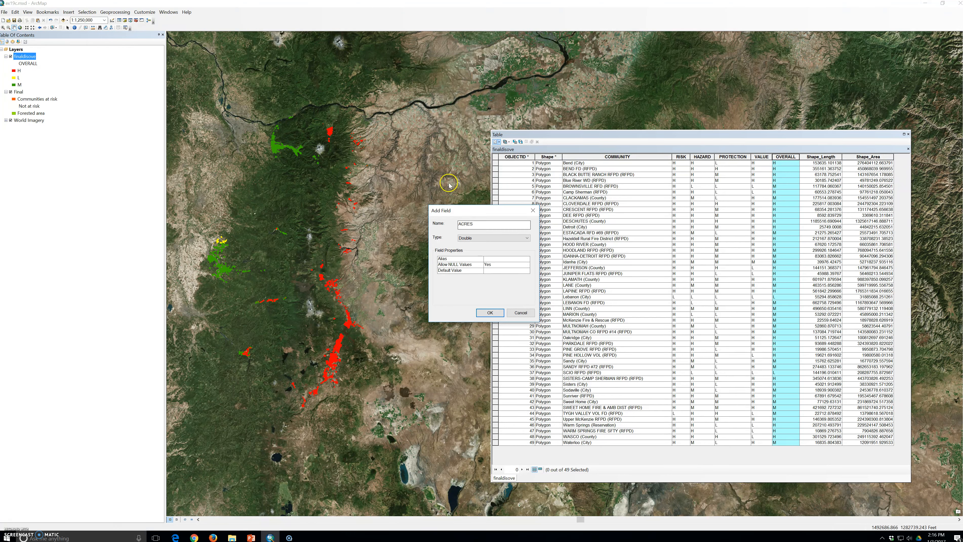
left_click(490, 312)
left_click_drag(626, 135, 462, 119)
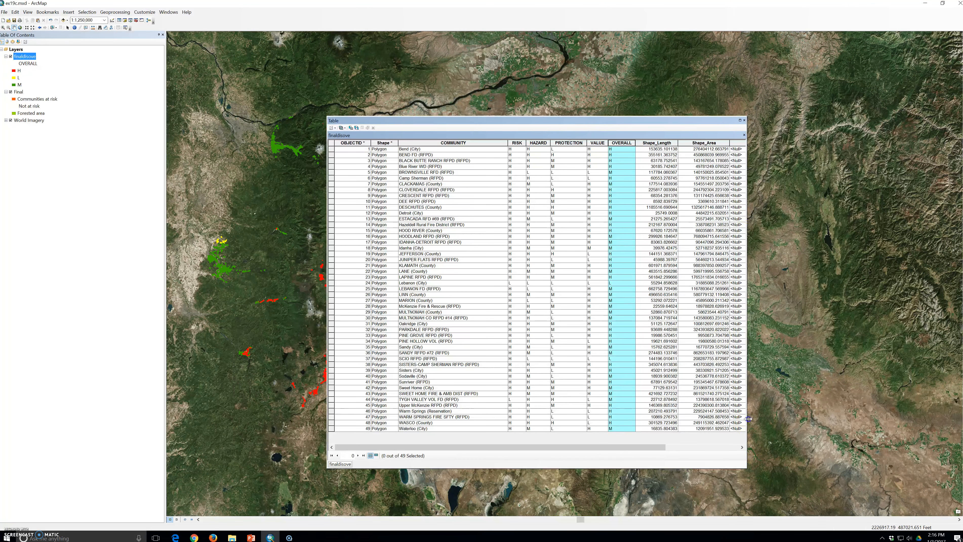
Step: Widen the finaldisove table window until the whole ACRES column shows, and select that column
left_click_drag(746, 419, 821, 417)
left_click(772, 143)
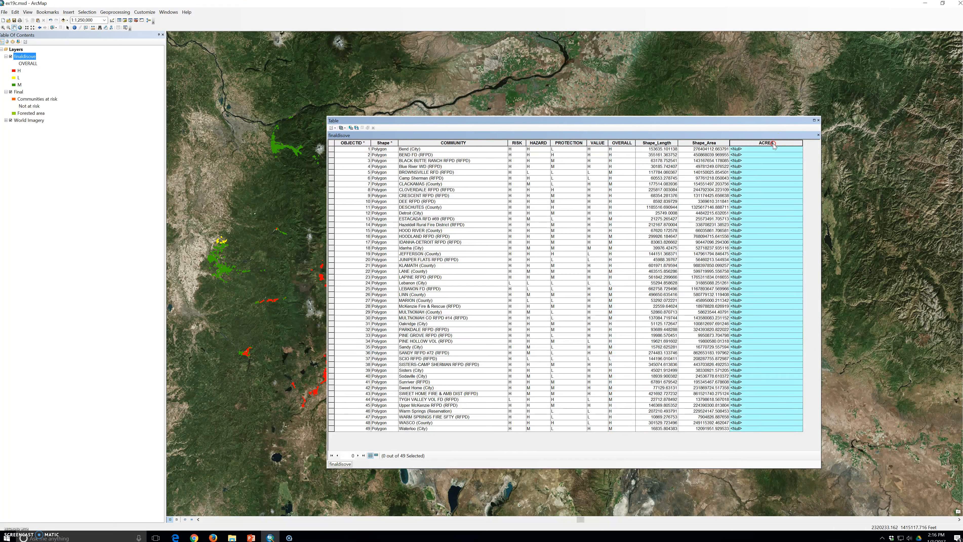
right_click(773, 143)
left_click(800, 189)
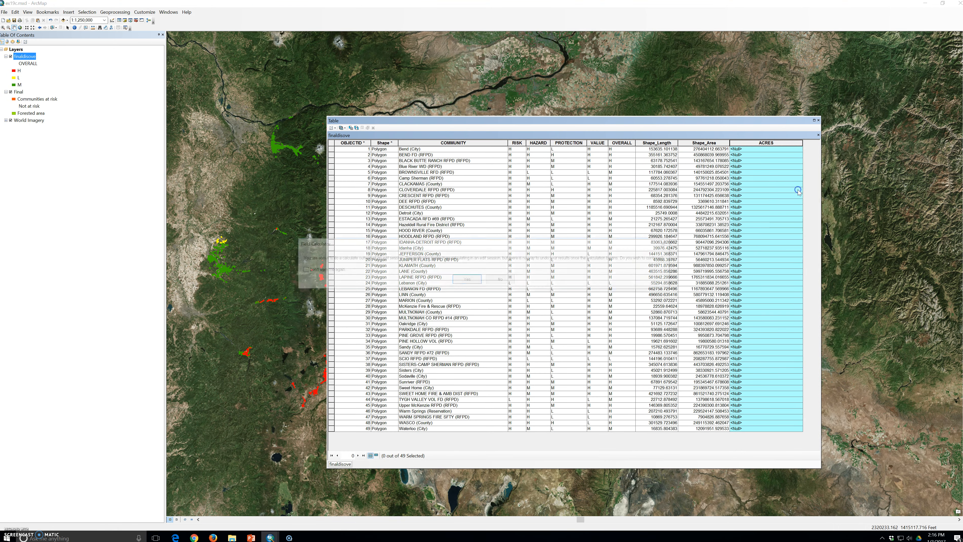
left_click(467, 281)
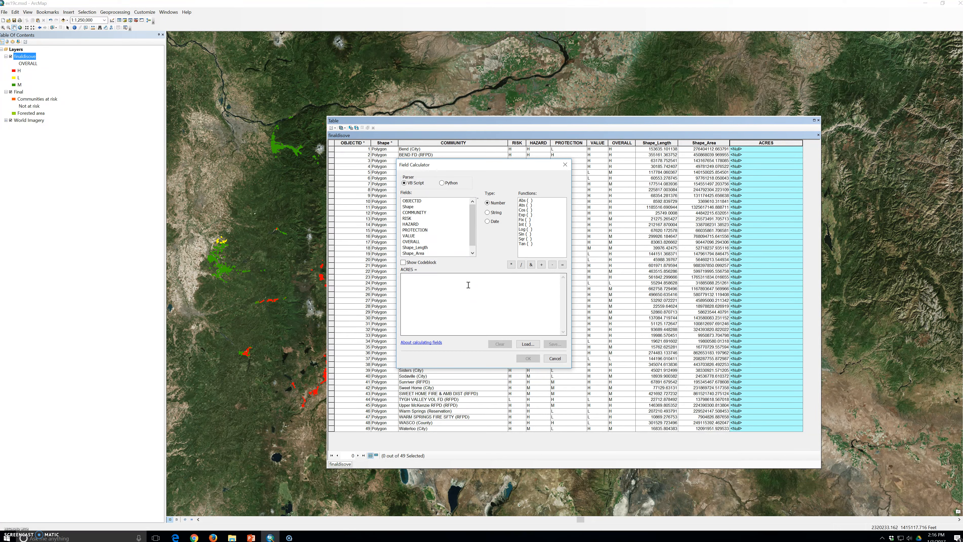
left_click(469, 283)
left_click(565, 166)
Step: Open Calculate Geometry for the ACRES field, accepting calculation outside an edit session
right_click(761, 143)
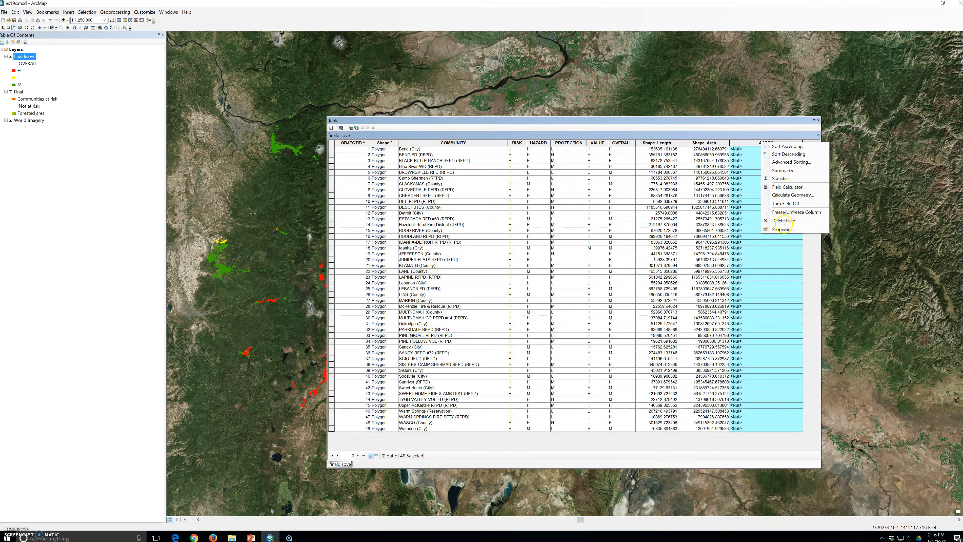
left_click(789, 194)
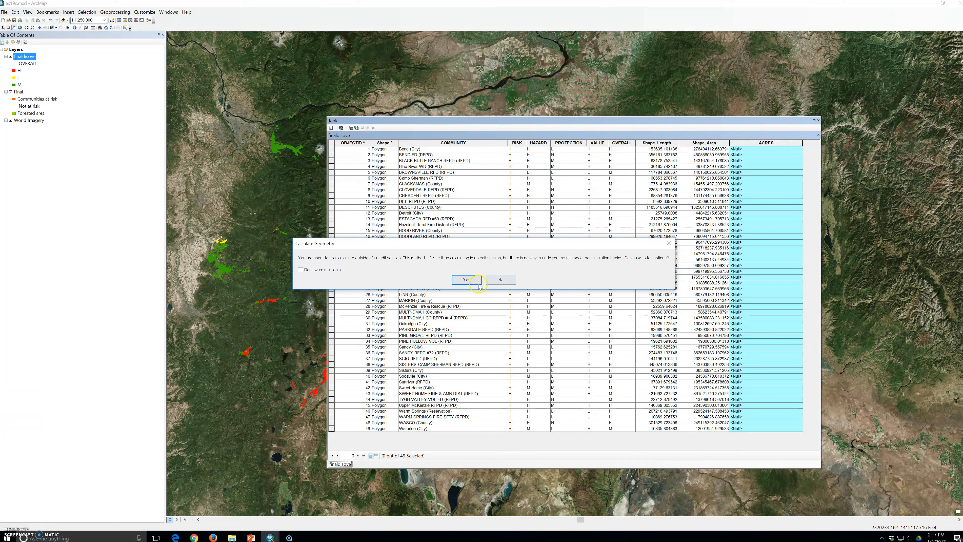
left_click(468, 281)
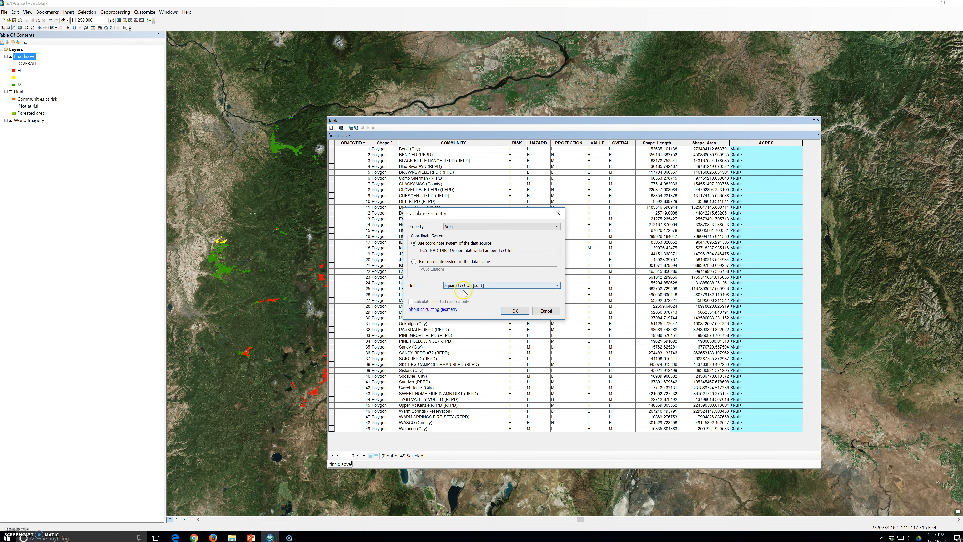